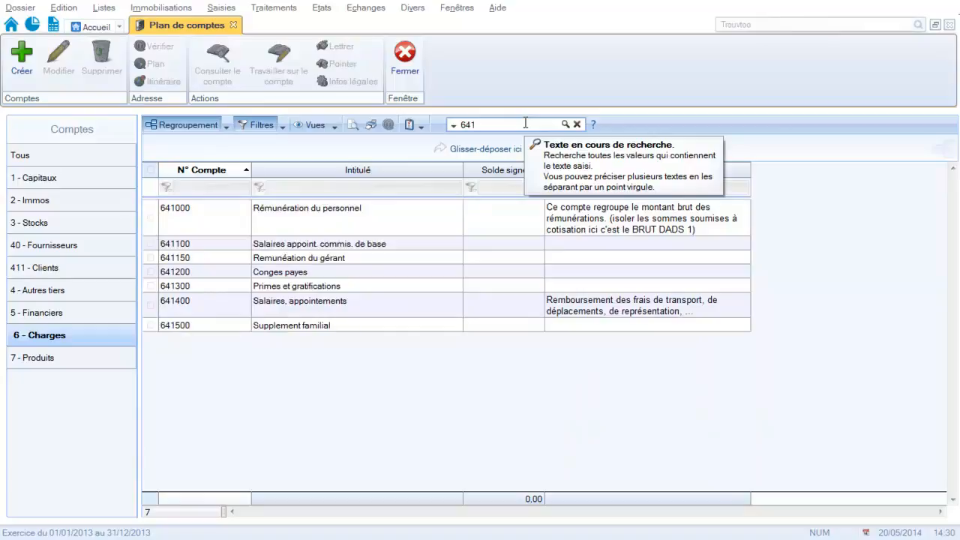
# Close the chart of accounts and open a standard journal entry (Saisie standard).
pyautogui.click(313, 263)
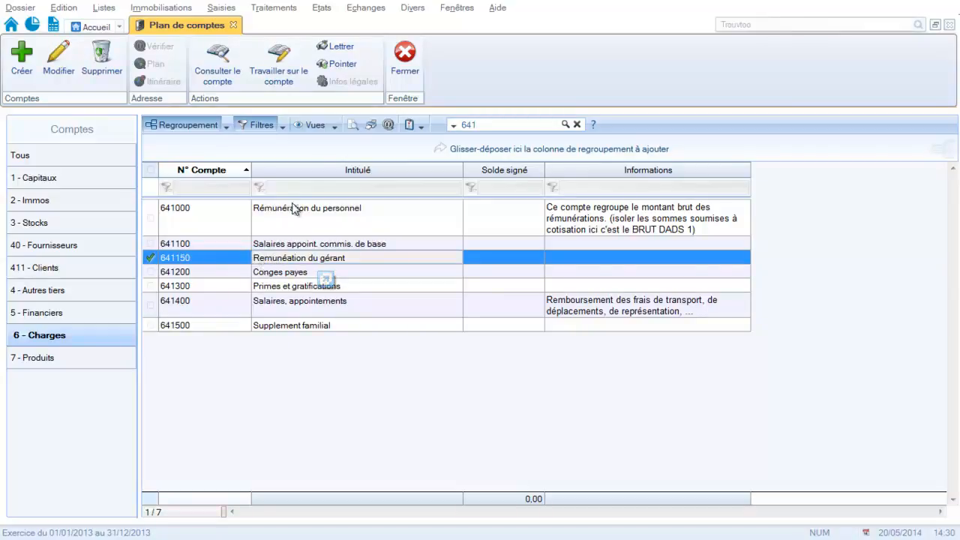
pyautogui.click(404, 63)
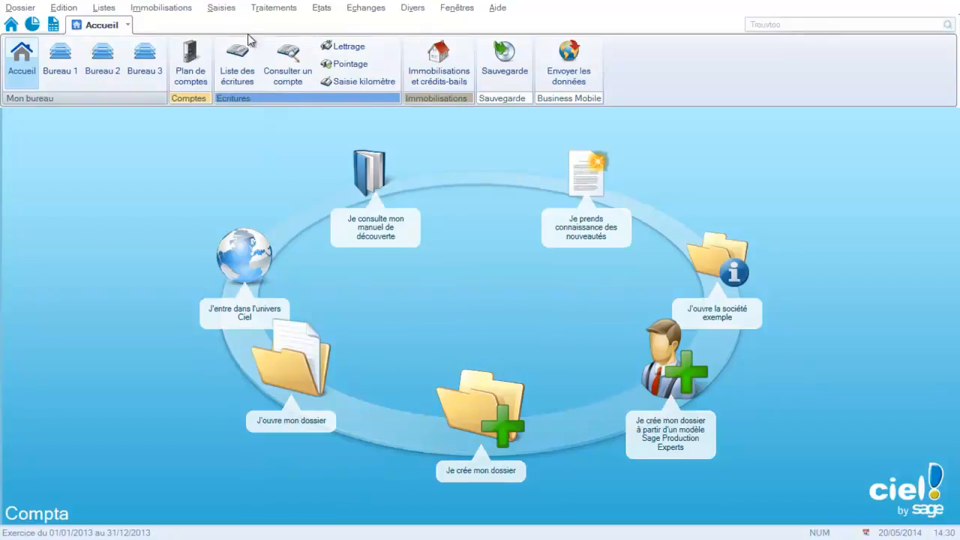
pyautogui.click(222, 8)
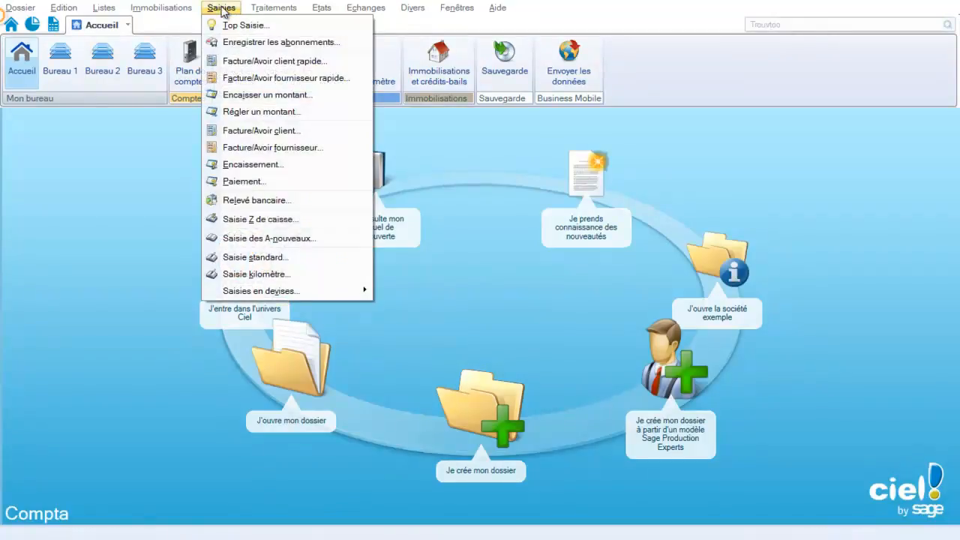
pyautogui.click(228, 257)
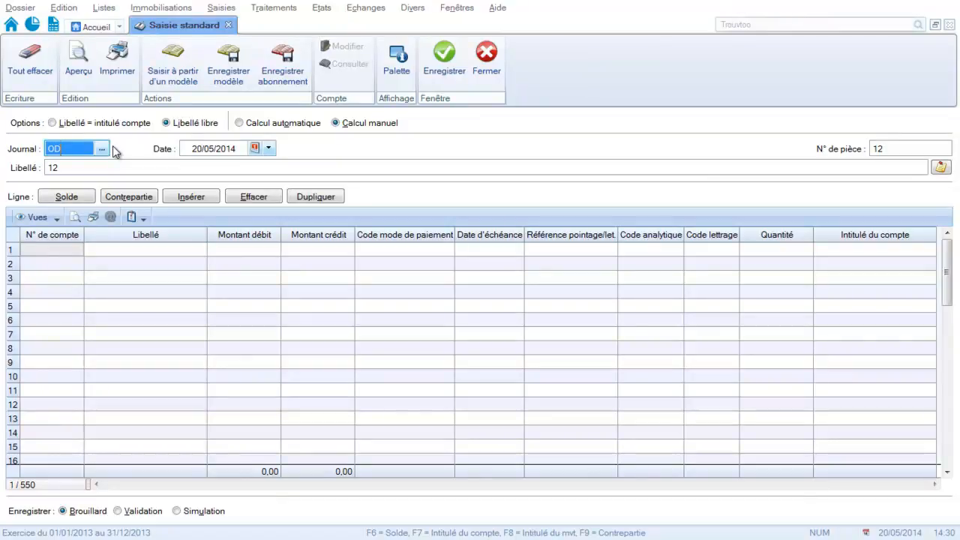
# Keep the OD journal and the proposed date, and set the entry's label to "Rémunération du gérant".
pyautogui.press('Tab')
pyautogui.press('Tab')
pyautogui.press('Tab')
pyautogui.press('capslock')
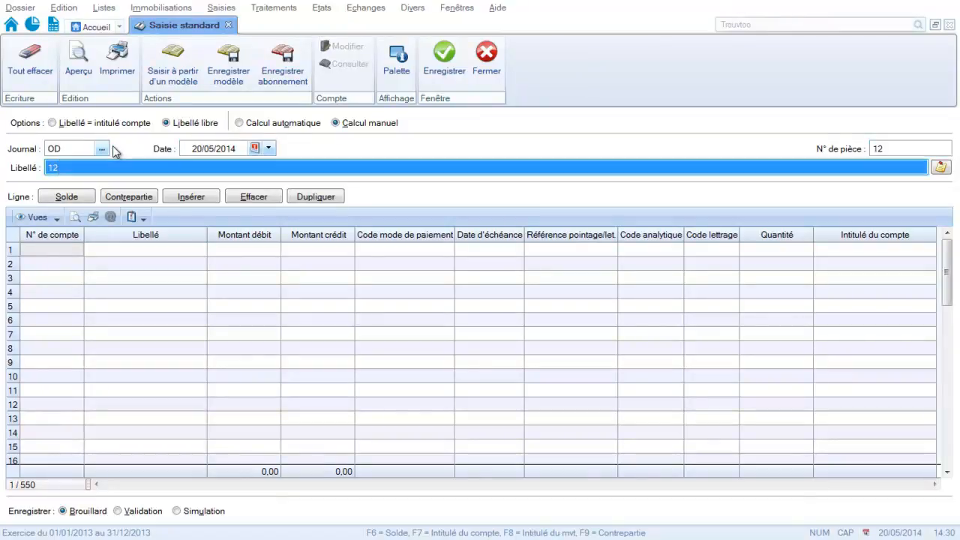
pyautogui.write('RR')
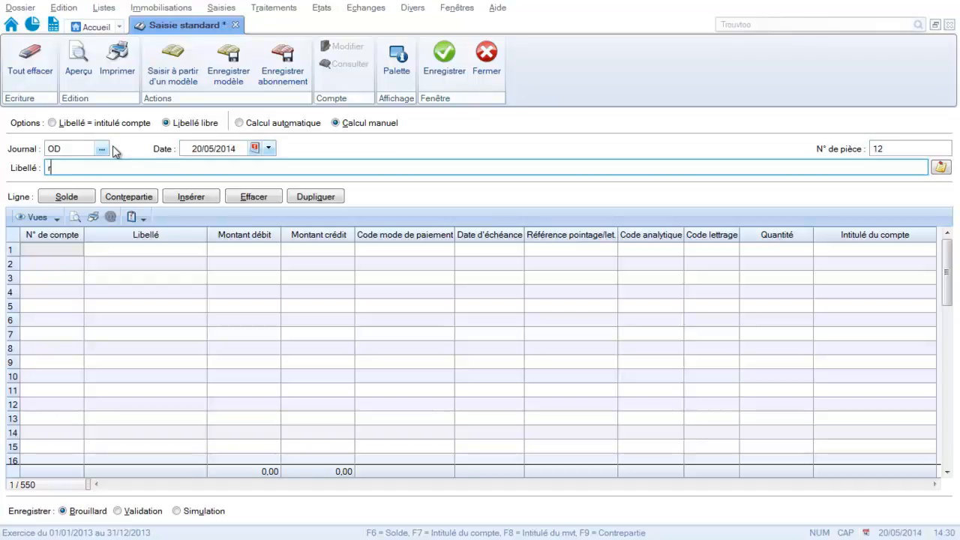
pyautogui.press('BackSpace')
pyautogui.press('capslock')
pyautogui.press('BackSpace')
pyautogui.write('Rémunération du gérant')
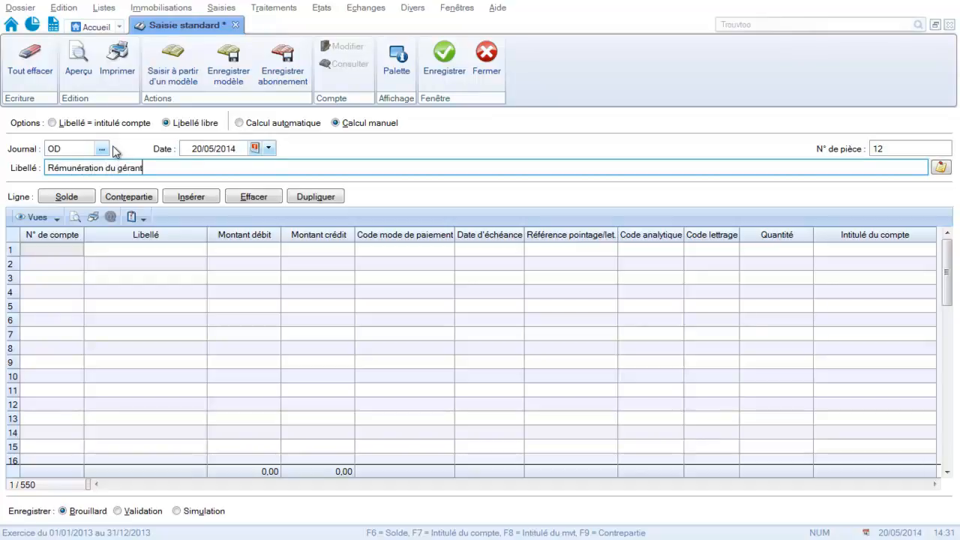
# Fill the first entry line with ledger account 641150 and a debit of 2 000.
pyautogui.press('Tab')
pyautogui.write('64115')
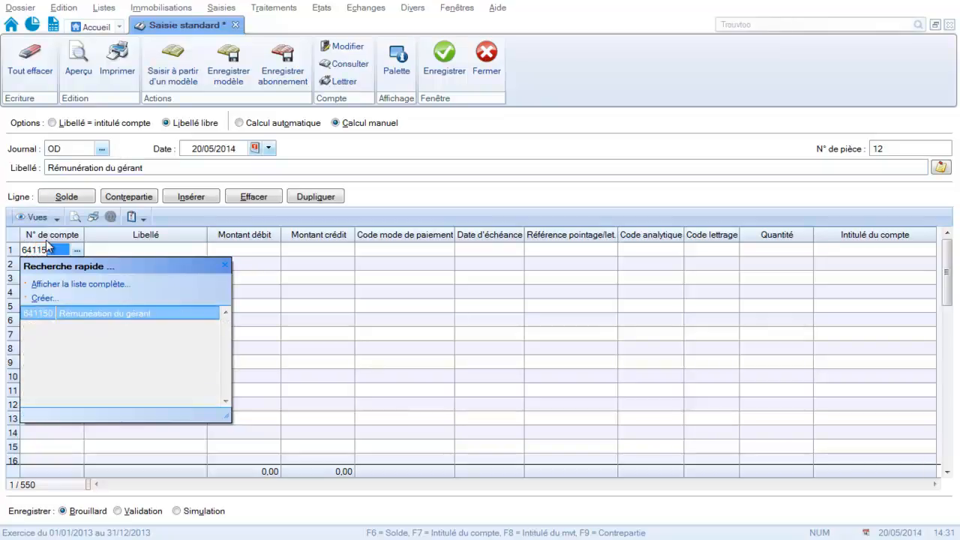
pyautogui.press('Tab')
pyautogui.press('Tab')
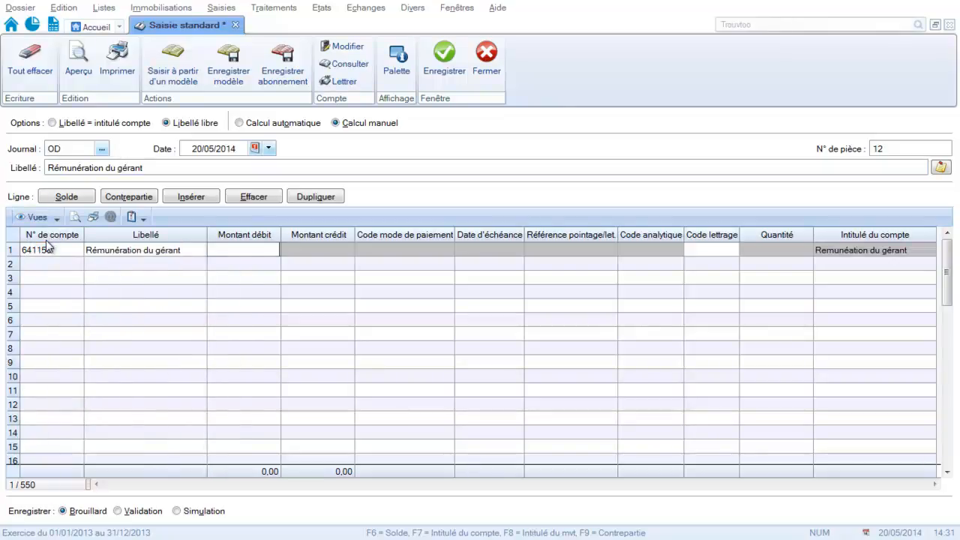
pyautogui.write('2 000')
pyautogui.press('Return')
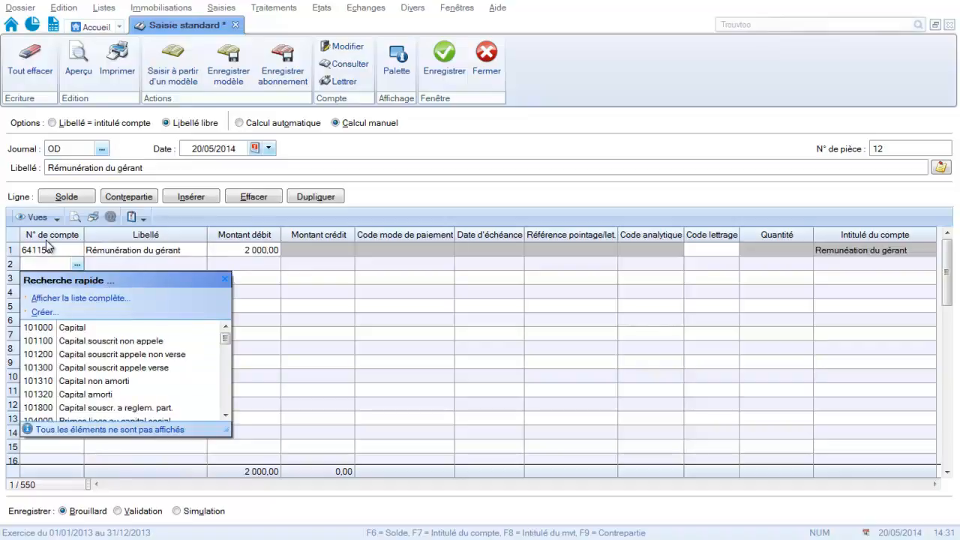
# Fill the second line with ledger account 455100 (COMPTE COURANT) and a credit of 2 000, and save the entry.
pyautogui.write('455000')
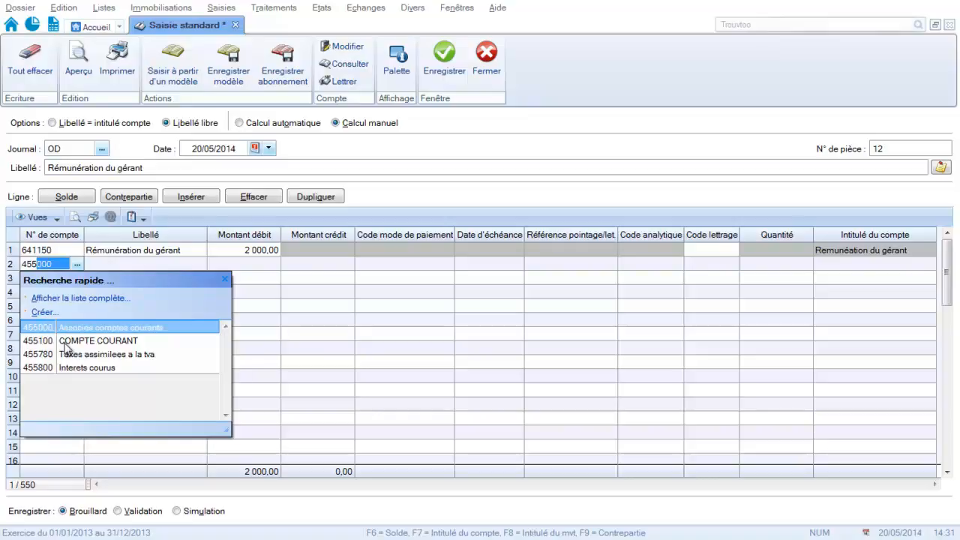
pyautogui.click(66, 346)
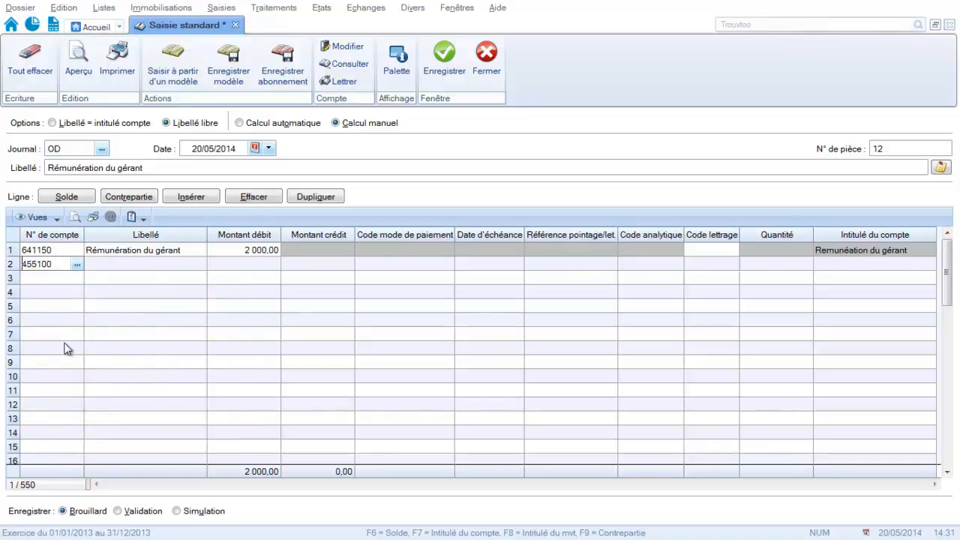
pyautogui.press('Tab')
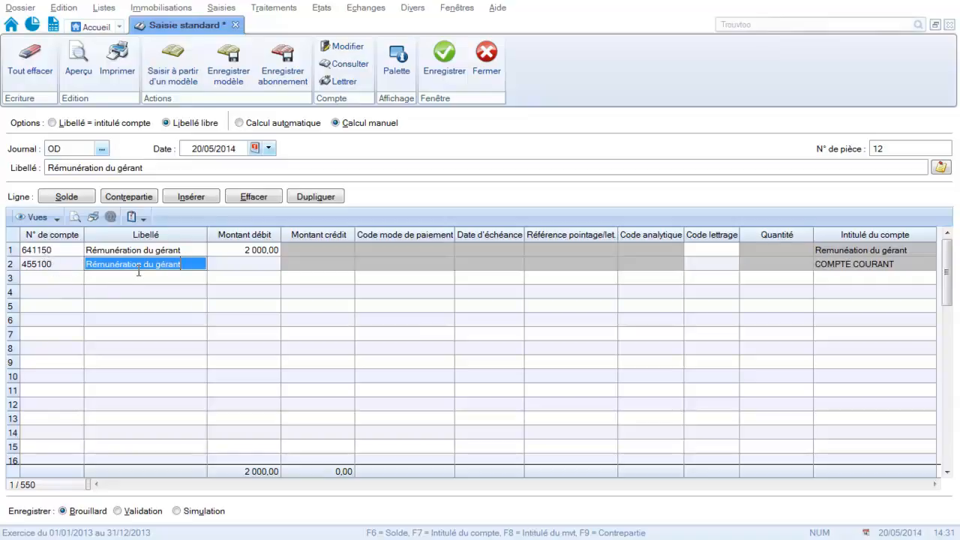
pyautogui.press('Tab')
pyautogui.press('Tab')
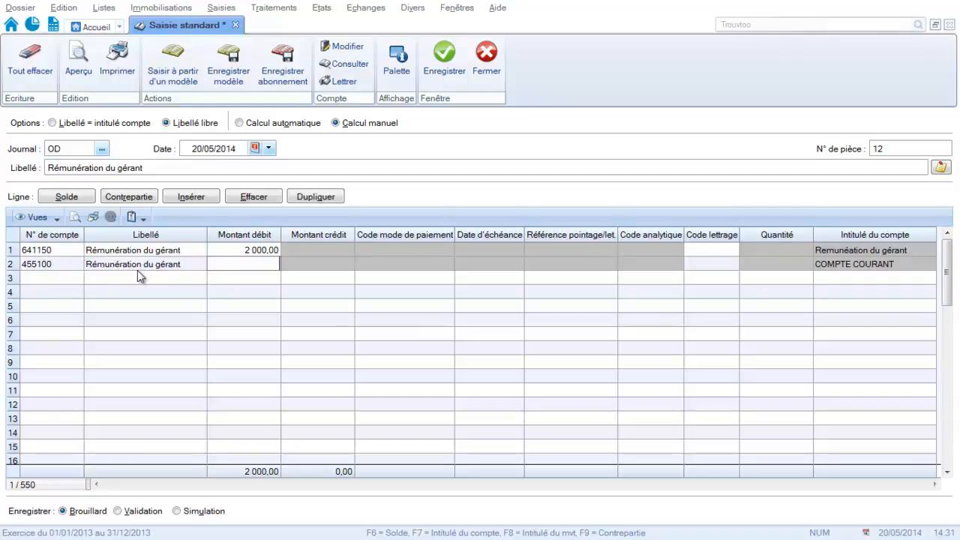
pyautogui.write('2 000')
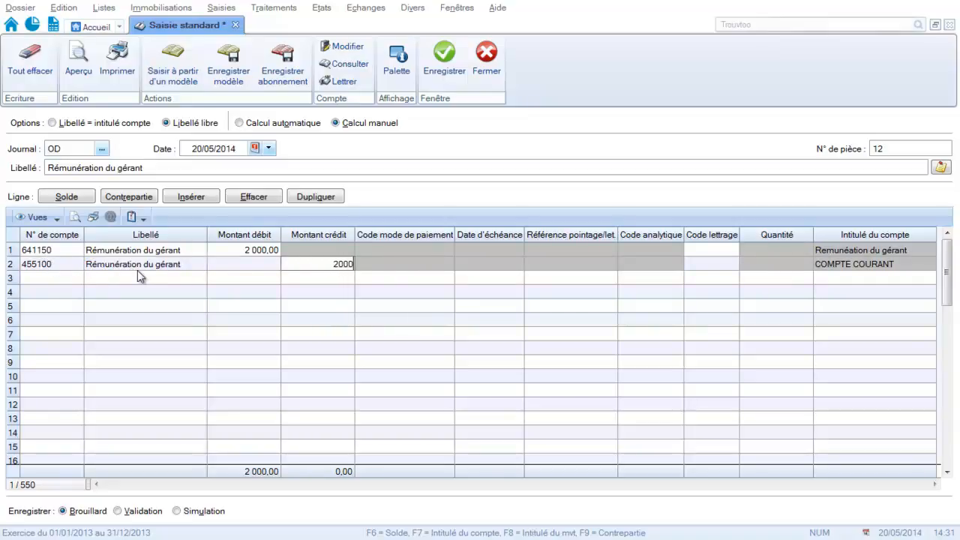
pyautogui.press('Return')
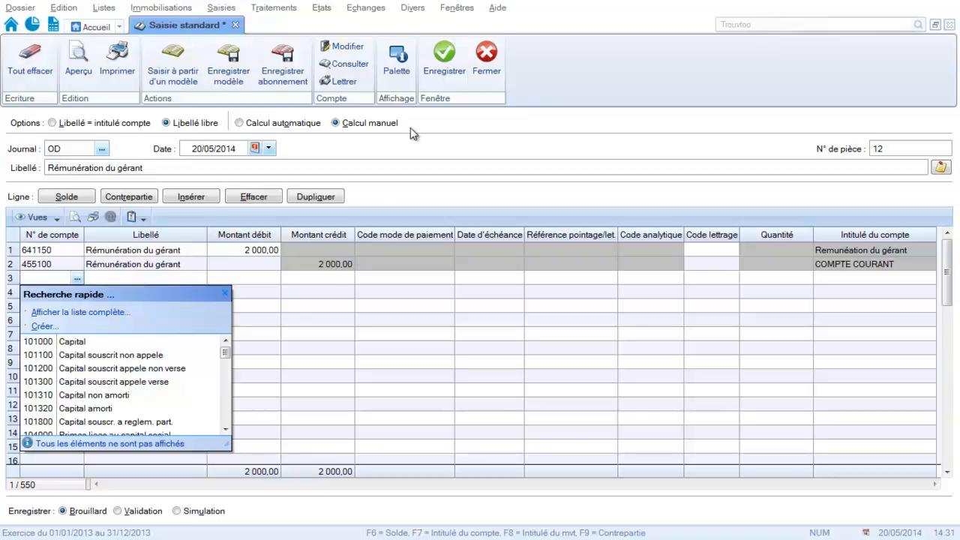
pyautogui.click(445, 68)
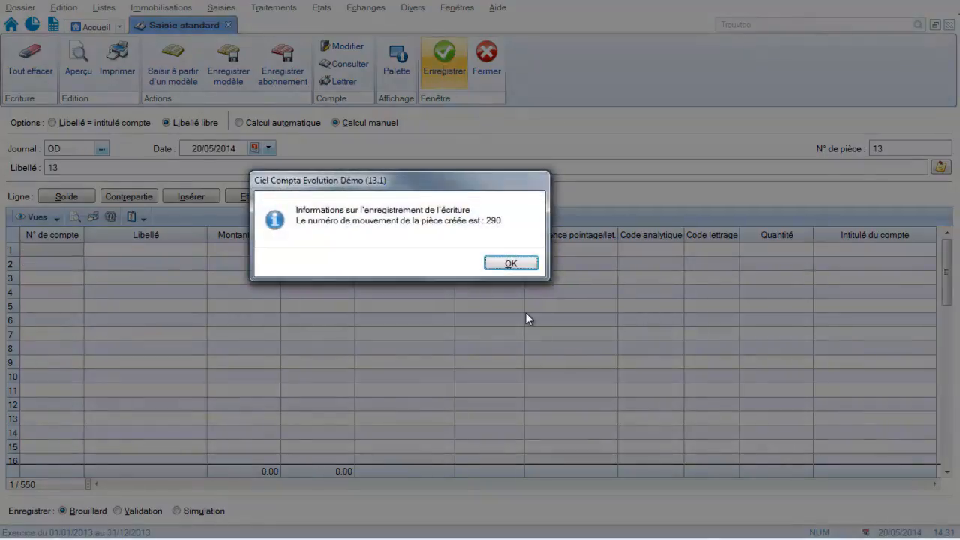
pyautogui.click(519, 261)
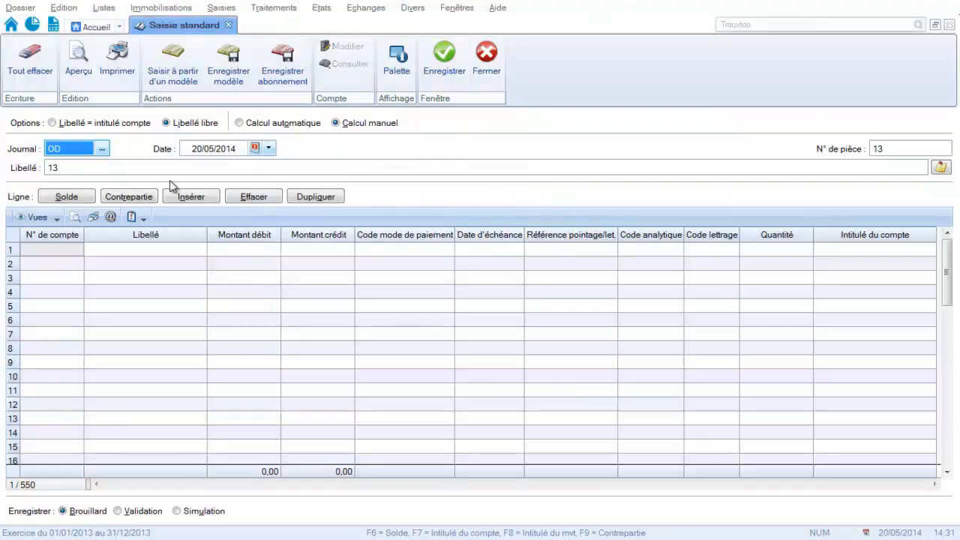
# Set the new entry's journal to BQ, keep the proposed date, and label it "Règlement salaire gérant".
pyautogui.write('BQ')
pyautogui.press('Tab')
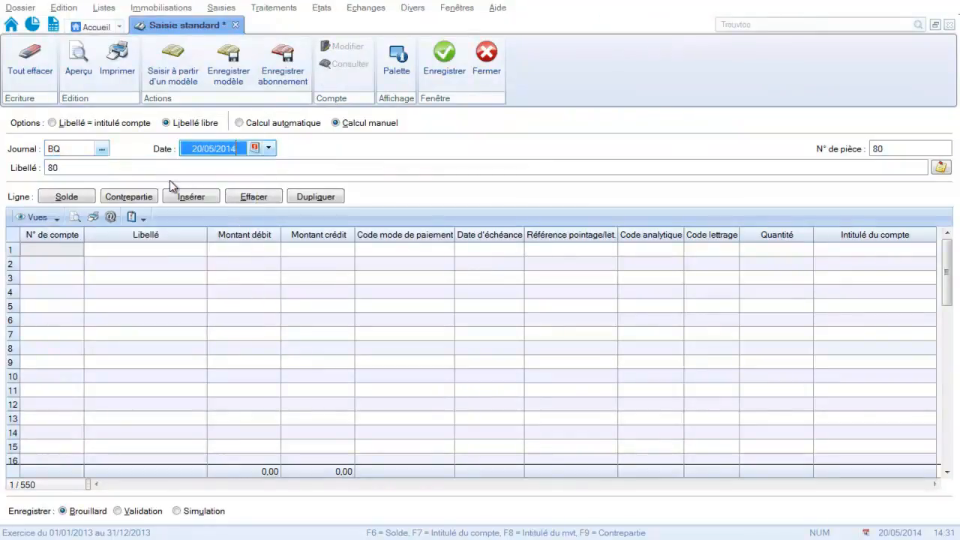
pyautogui.press('Tab')
pyautogui.press('Tab')
pyautogui.press('capslock')
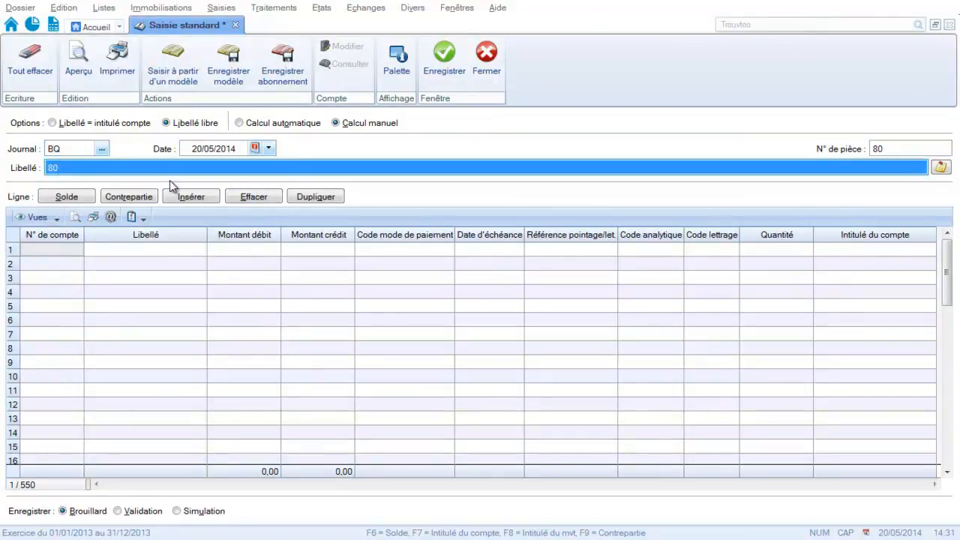
pyautogui.write('R')
pyautogui.press('capslock')
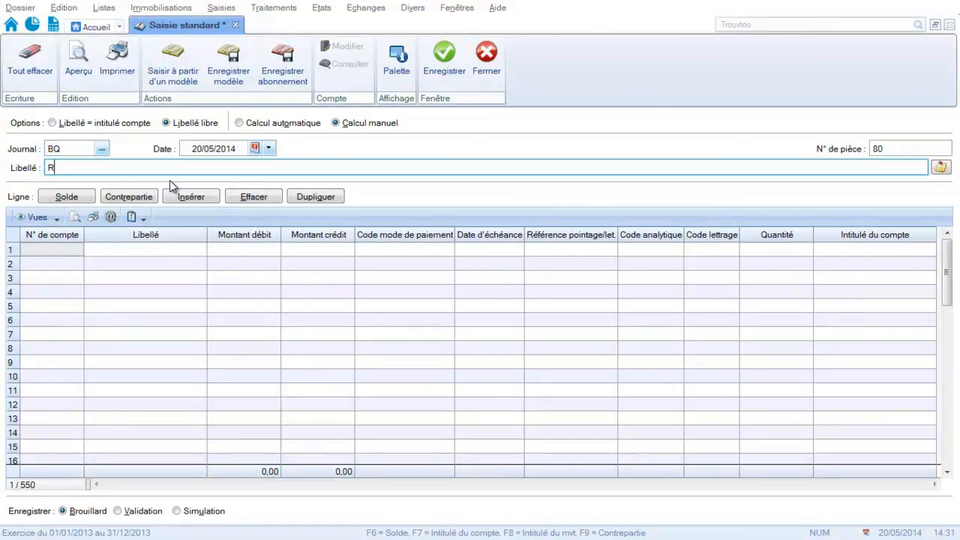
pyautogui.write('èglement salaire gérant')
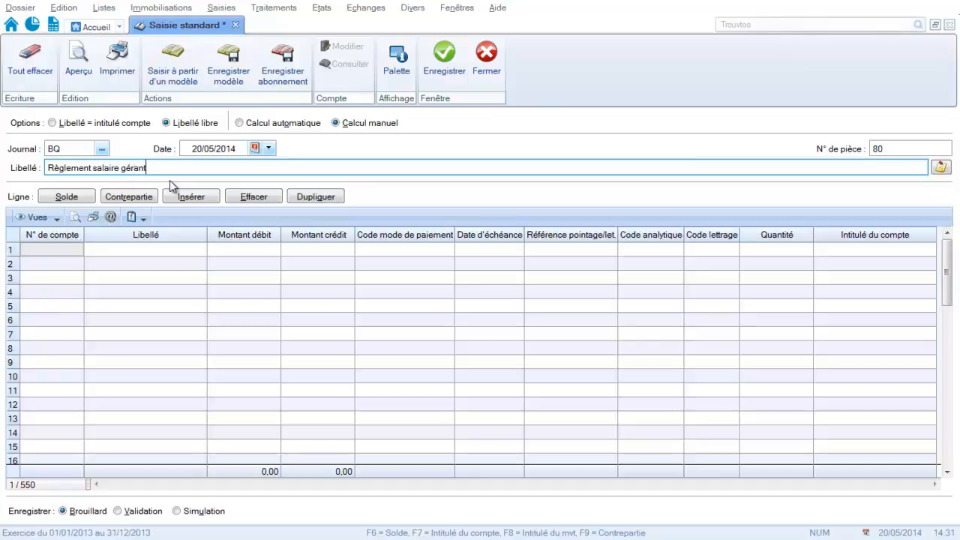
# Fill the first line of the bank entry with ledger account 455100 (COMPTE COURANT) and a debit of 2 000.
pyautogui.press('Return')
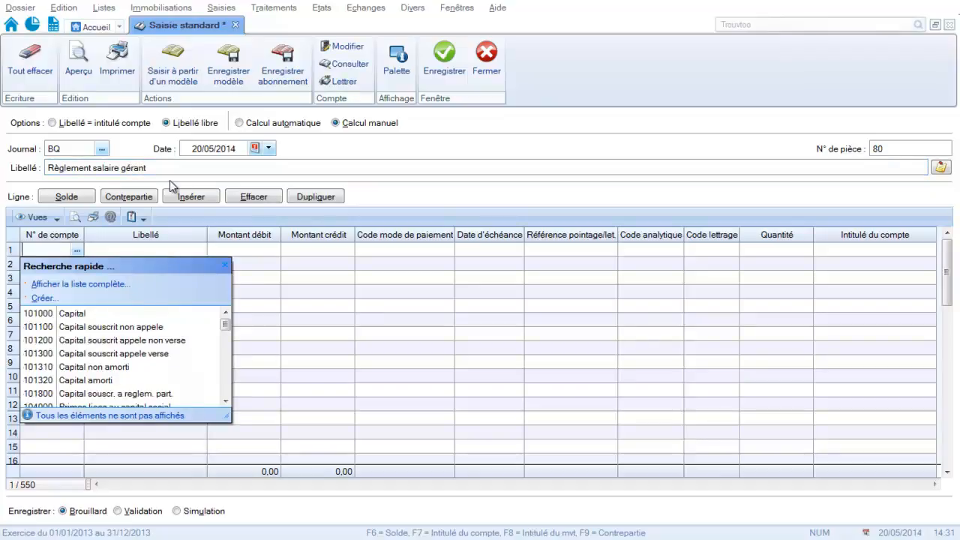
pyautogui.write('455000')
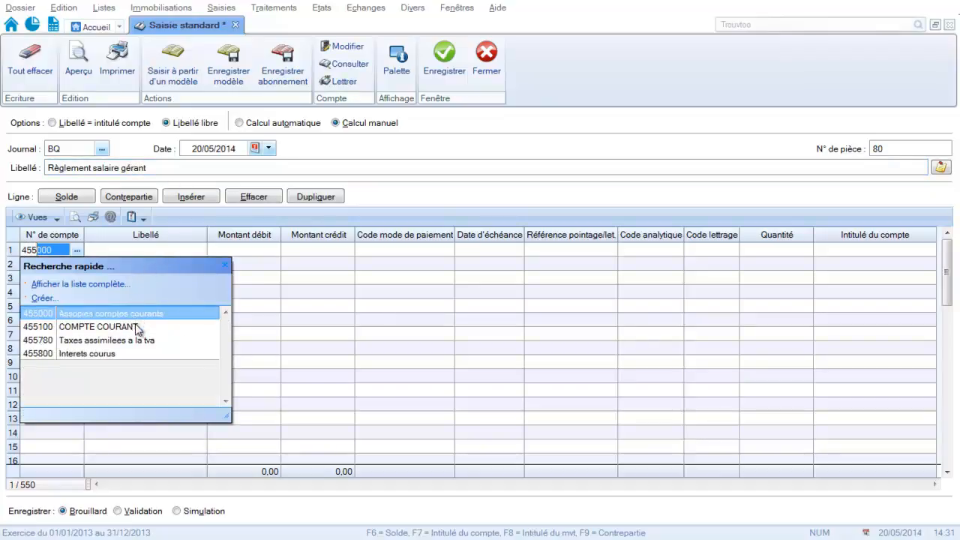
pyautogui.click(135, 325)
pyautogui.press('Return')
pyautogui.write('2 ')
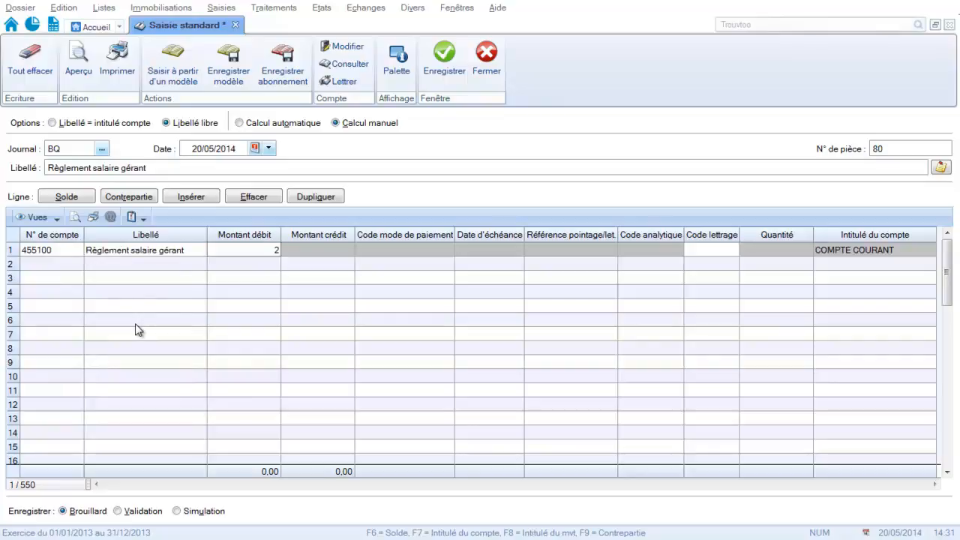
pyautogui.write('000')
pyautogui.press('Return')
# Add a second line on ledger account 512000 (Banque), balance it with the Solde function, and save the entry.
pyautogui.write('5')
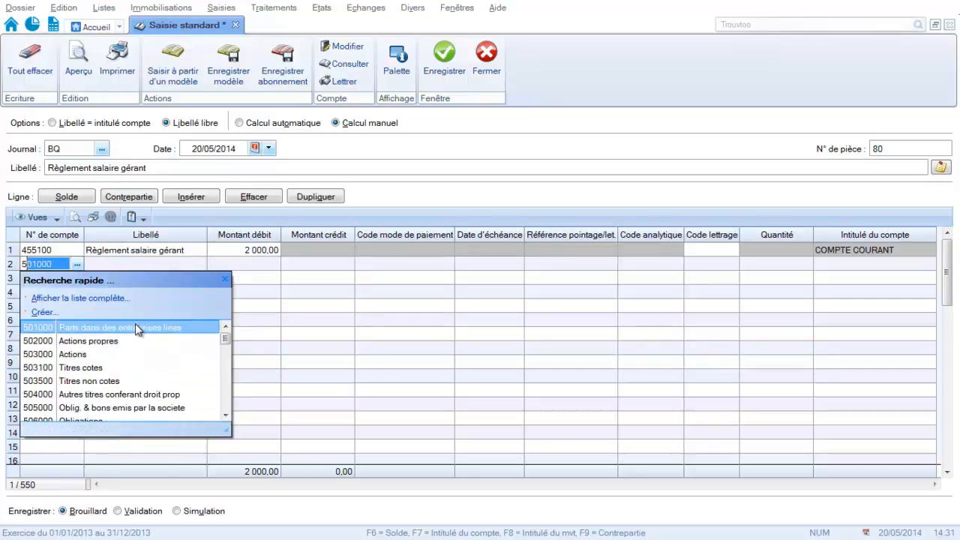
pyautogui.write('12')
pyautogui.press('Return')
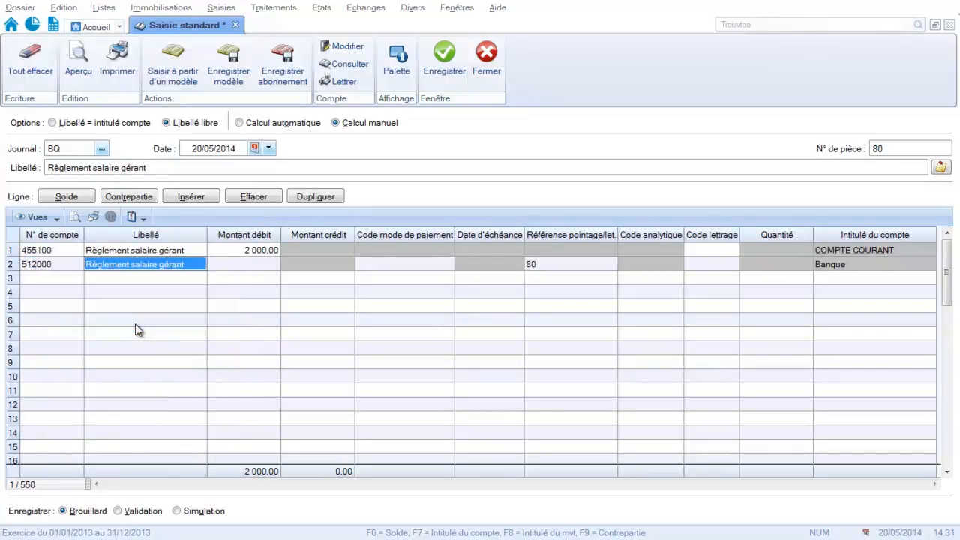
pyautogui.click(79, 199)
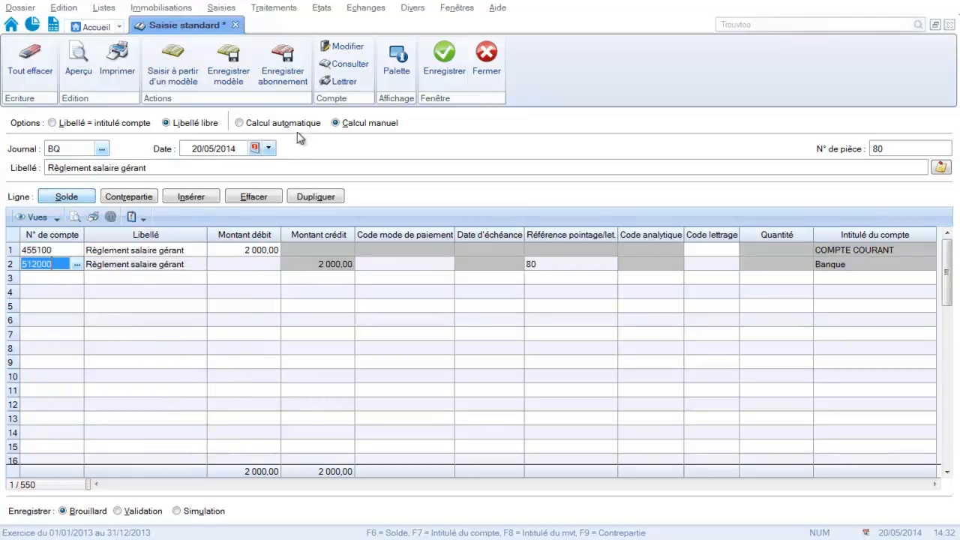
pyautogui.click(454, 66)
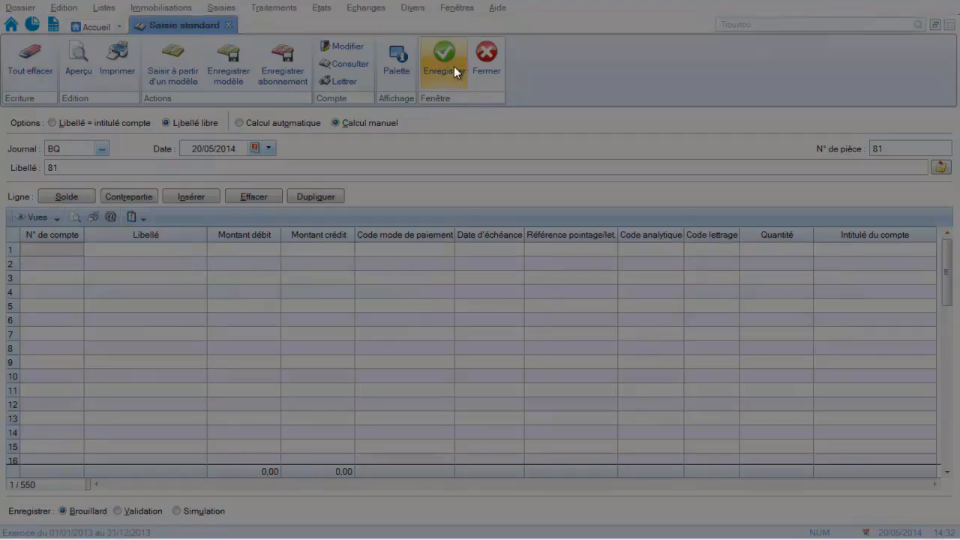
pyautogui.click(513, 263)
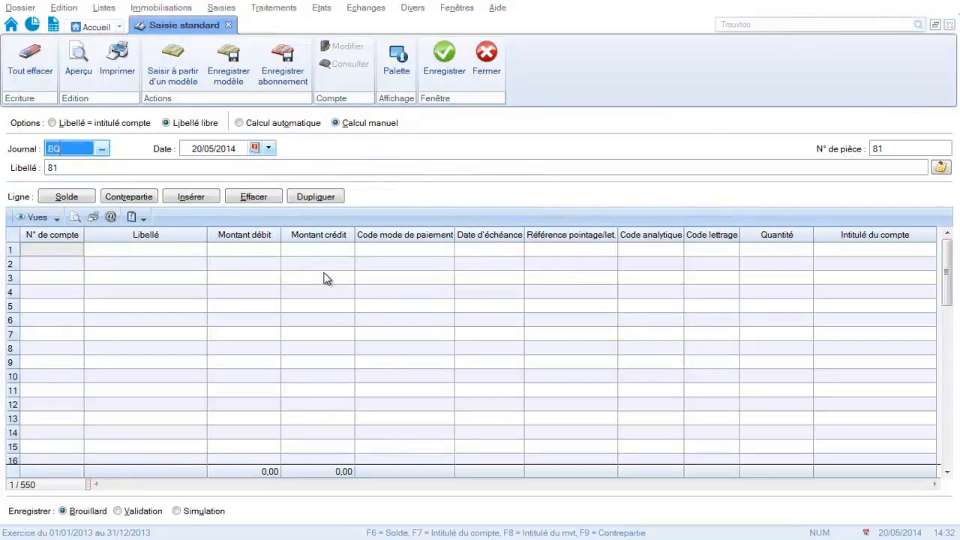
# Start a new account in the chart of accounts and number it 641160.
pyautogui.click(105, 9)
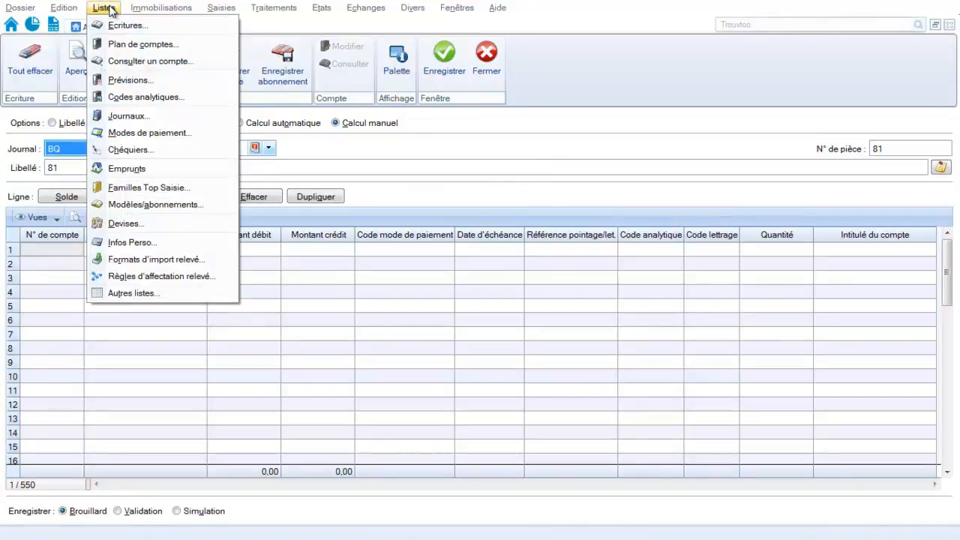
pyautogui.click(124, 44)
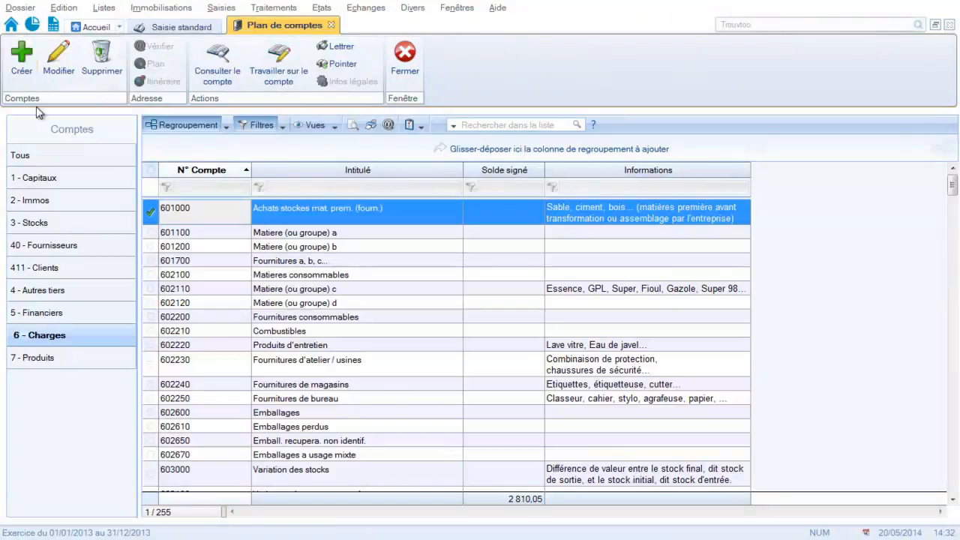
pyautogui.click(22, 60)
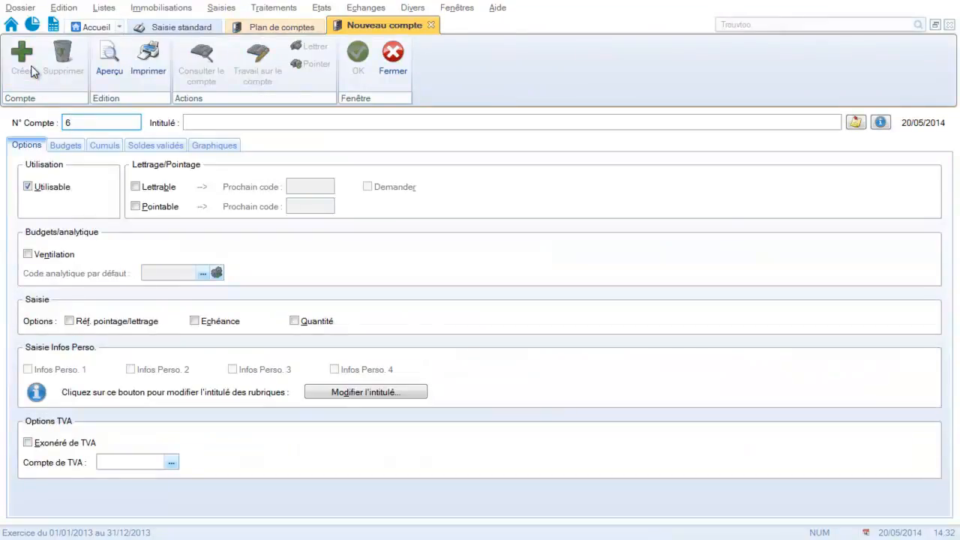
pyautogui.write('4116')
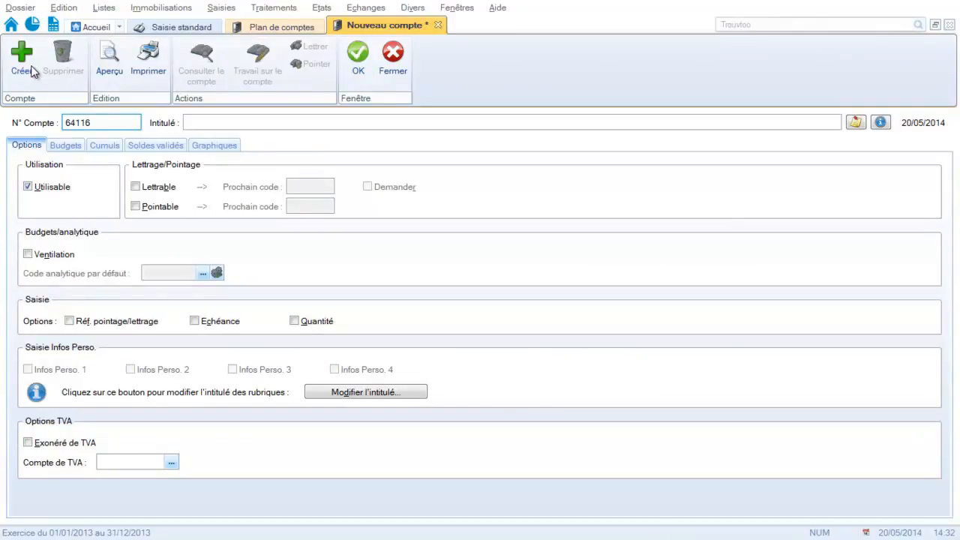
pyautogui.write('Cosit')
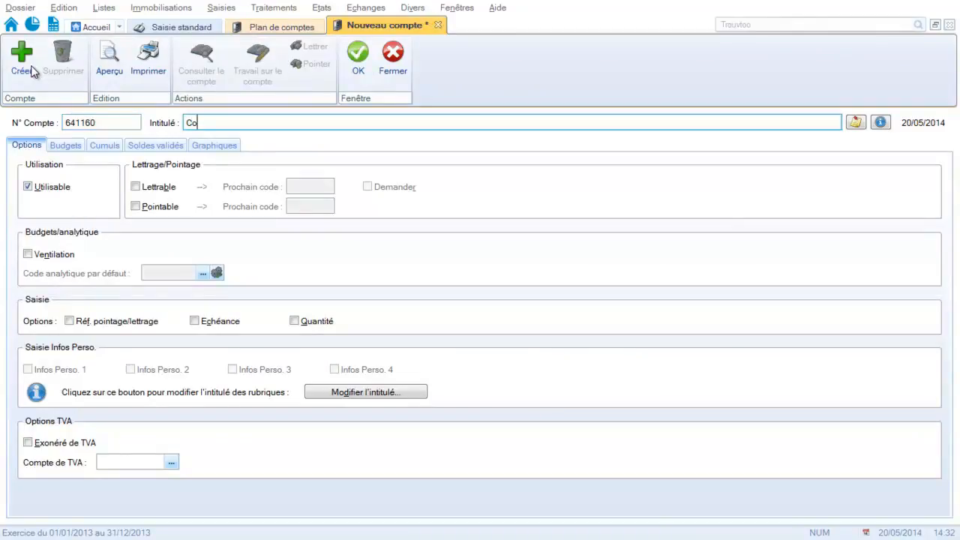
# Title the new account "Cotisations sociales gérant" and validate its creation.
pyautogui.press('BackSpace')
pyautogui.write('tisations s')
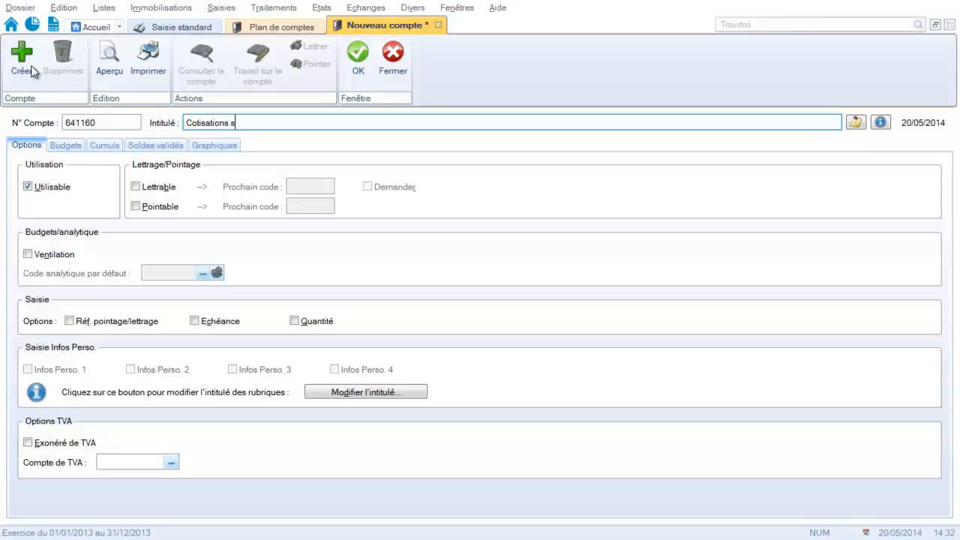
pyautogui.write('ociales gérant')
pyautogui.press('Tab')
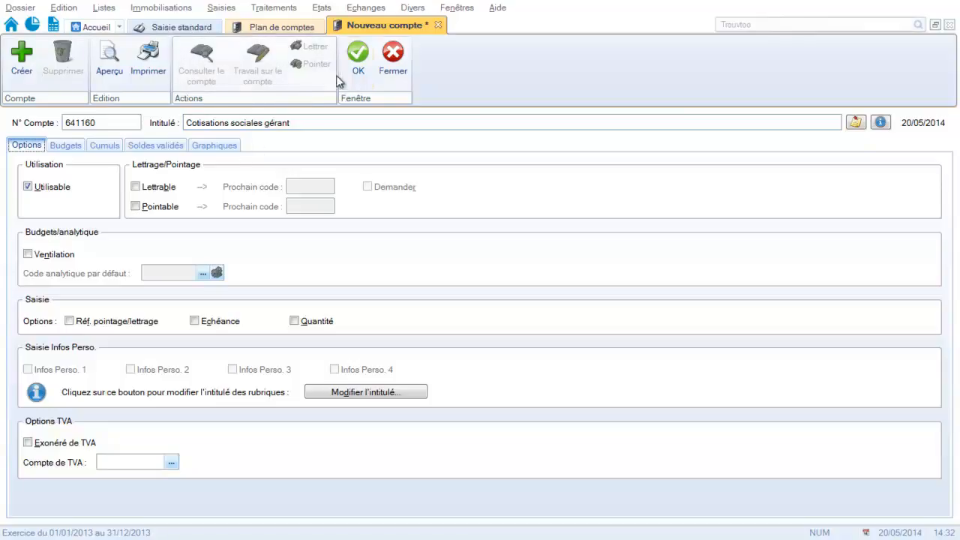
pyautogui.click(358, 59)
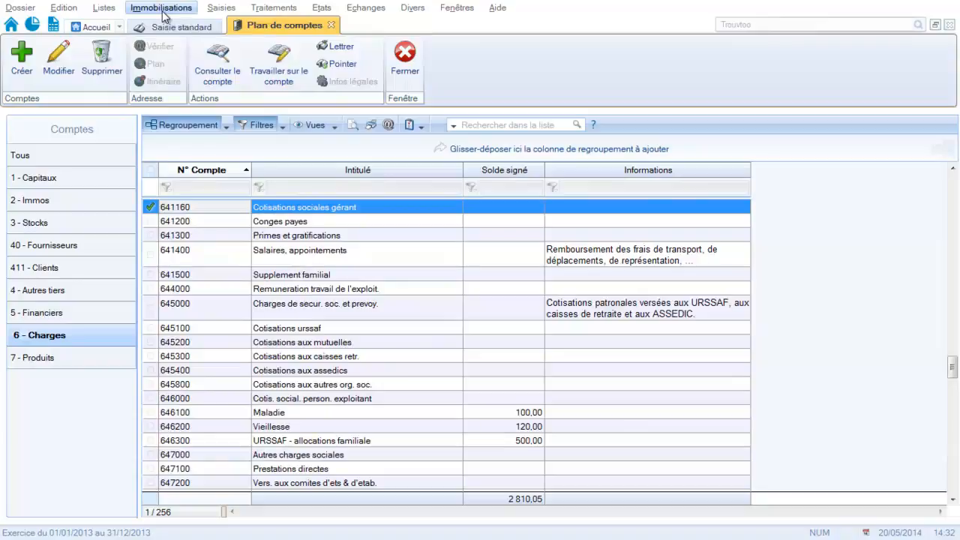
# Return to the standard entry form and set the journal to OD, keeping the proposed date and document number.
pyautogui.click(226, 15)
pyautogui.click(240, 258)
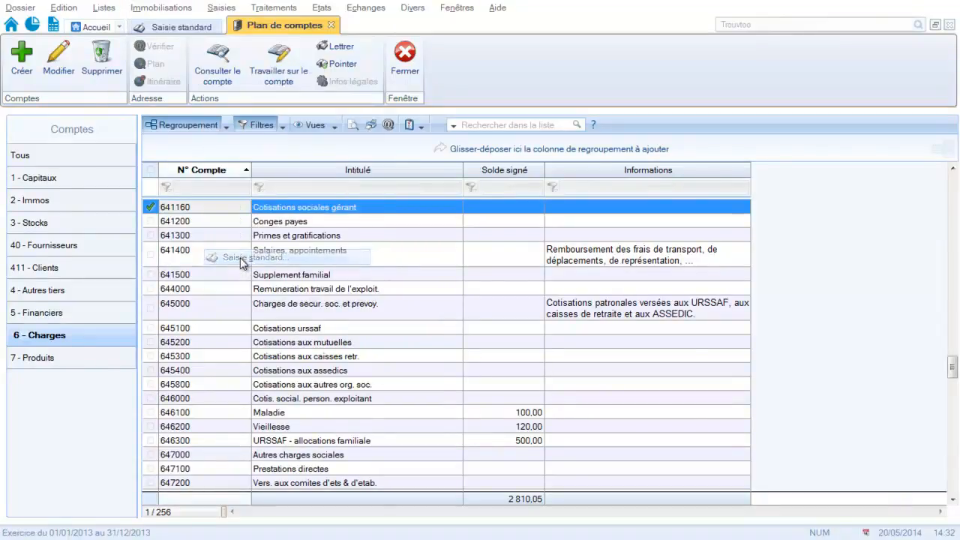
pyautogui.click(67, 149)
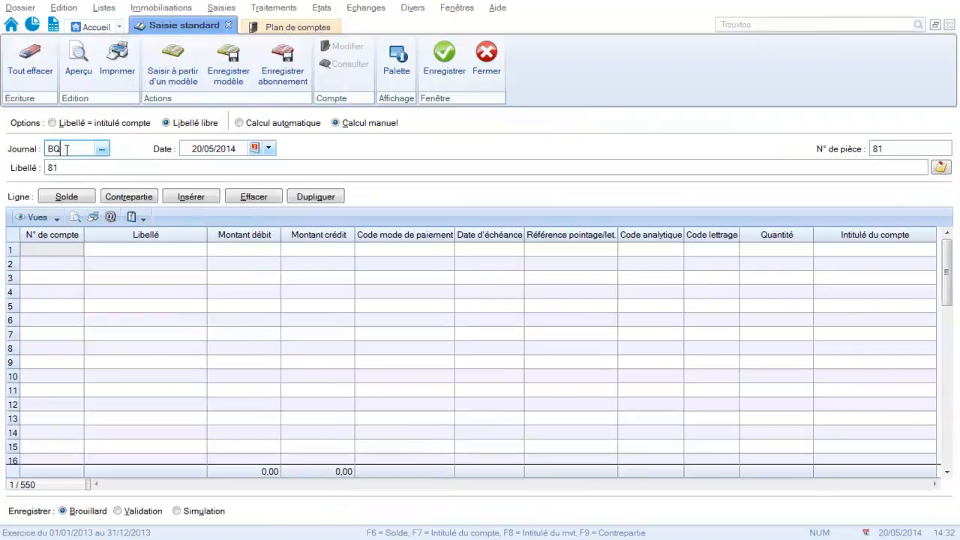
pyautogui.doubleClick(67, 148)
pyautogui.write('OD')
pyautogui.press('Tab')
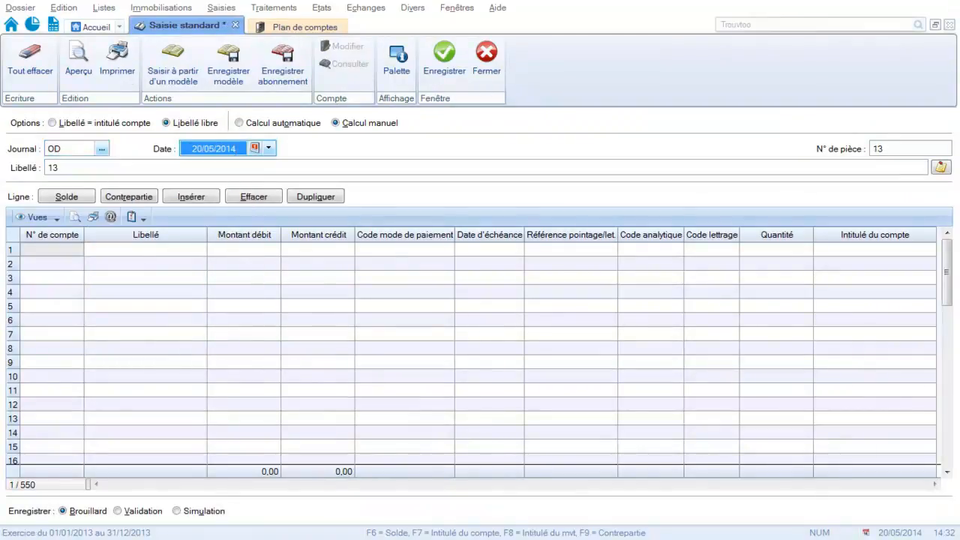
pyautogui.press('Tab')
pyautogui.press('Tab')
# Label the OD entry "Cotisations gérant".
pyautogui.press('capslock')
pyautogui.write('cOS')
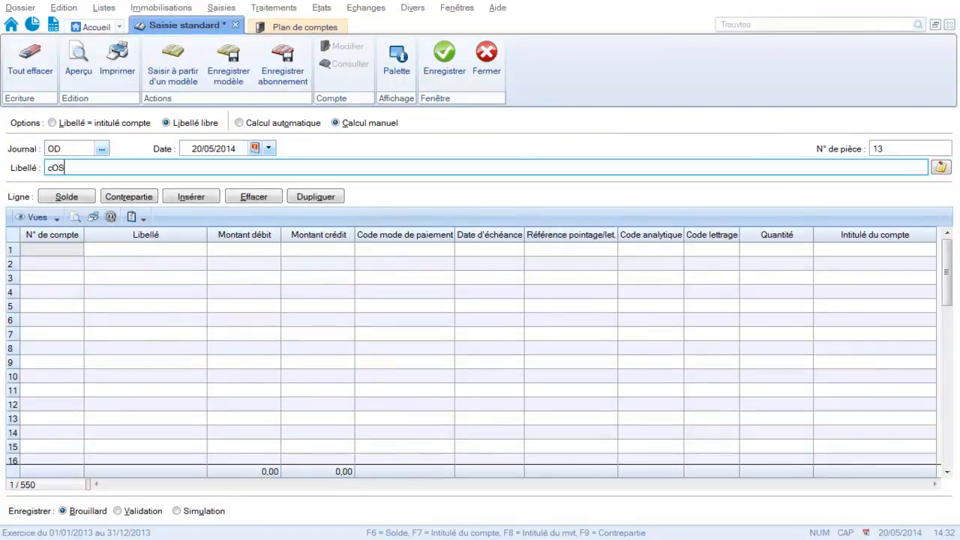
pyautogui.write('ITSATIO')
pyautogui.press('BackSpace')
pyautogui.press('BackSpace')
pyautogui.press('BackSpace')
pyautogui.press('BackSpace')
pyautogui.press('BackSpace')
pyautogui.press('BackSpace')
pyautogui.press('BackSpace')
pyautogui.press('BackSpace')
pyautogui.press('BackSpace')
pyautogui.press('BackSpace')
pyautogui.press('capslock')
pyautogui.write('Cotisations gérant')
pyautogui.press('Tab')
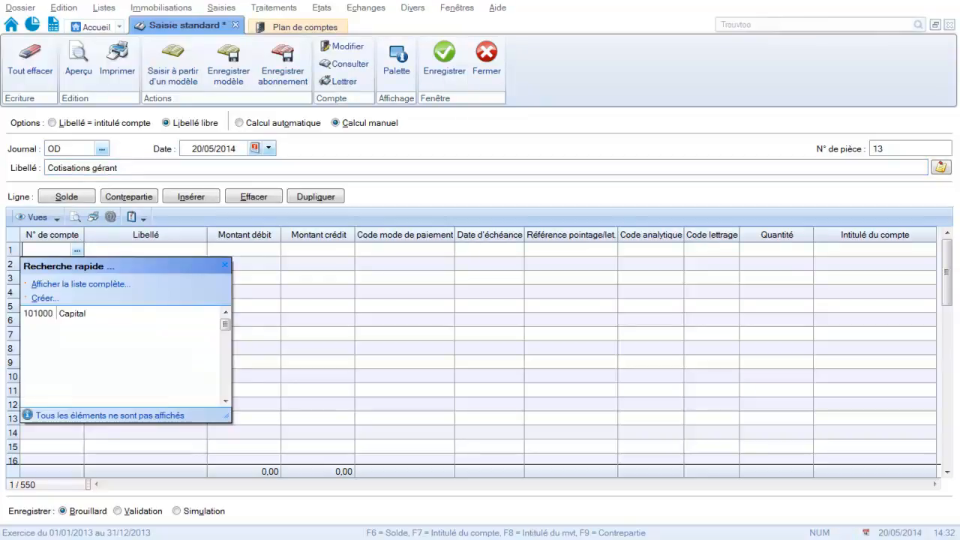
# Fill the first line with ledger account 641160 (Cotisations sociales gérant) and a debit of 300.
pyautogui.write('641')
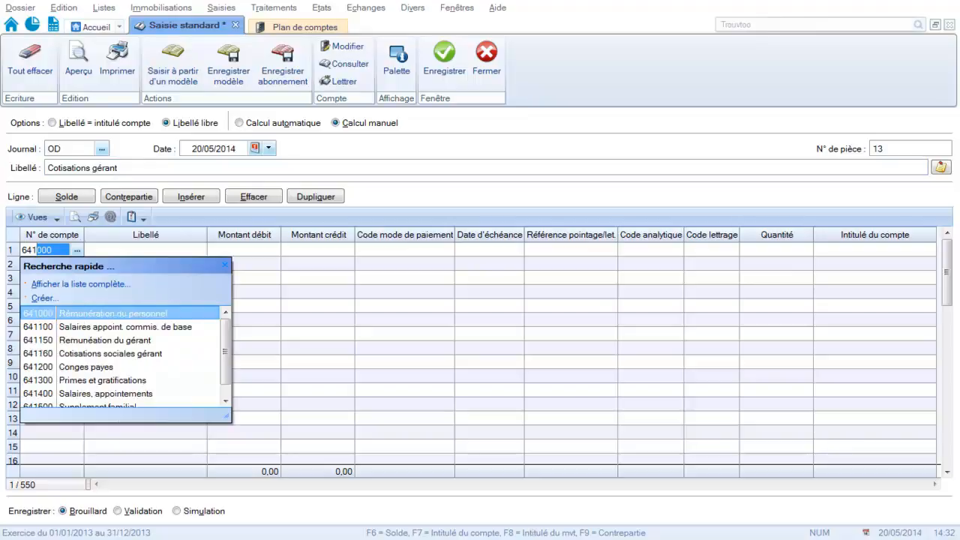
pyautogui.write('1')
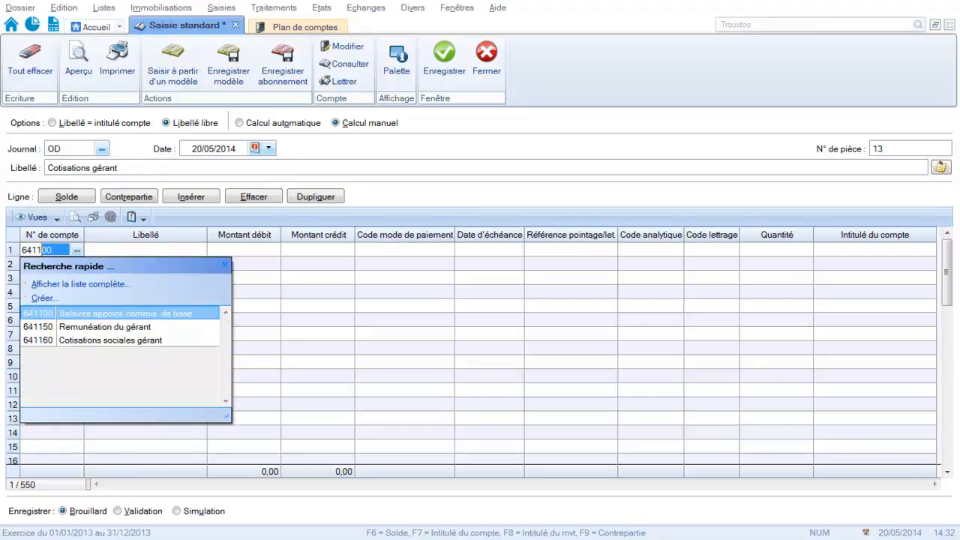
pyautogui.doubleClick(49, 340)
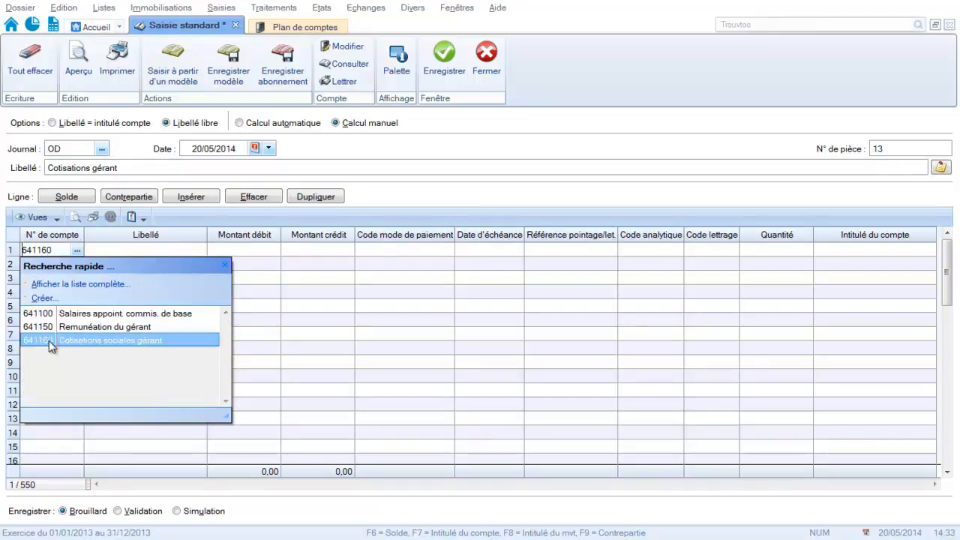
pyautogui.press('Tab')
pyautogui.press('Tab')
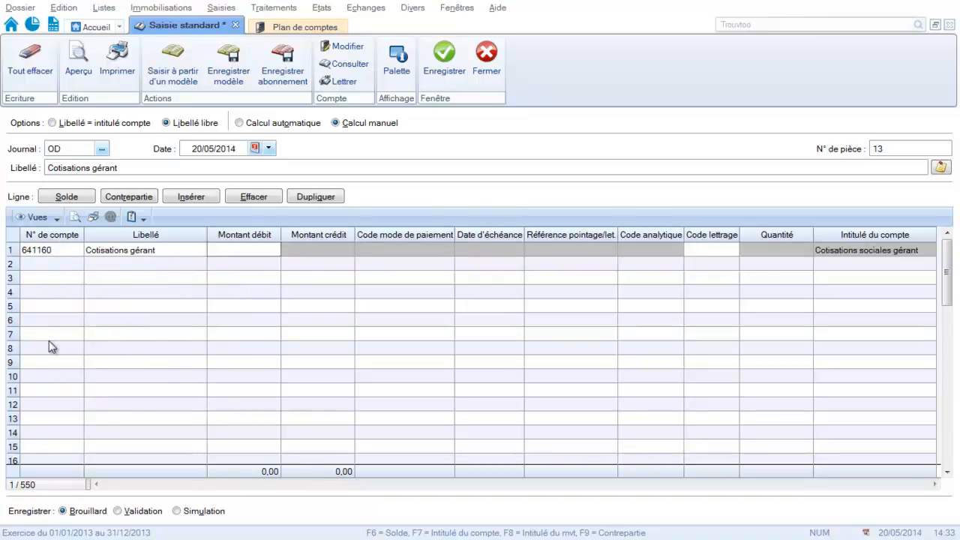
pyautogui.write('300')
pyautogui.press('Return')
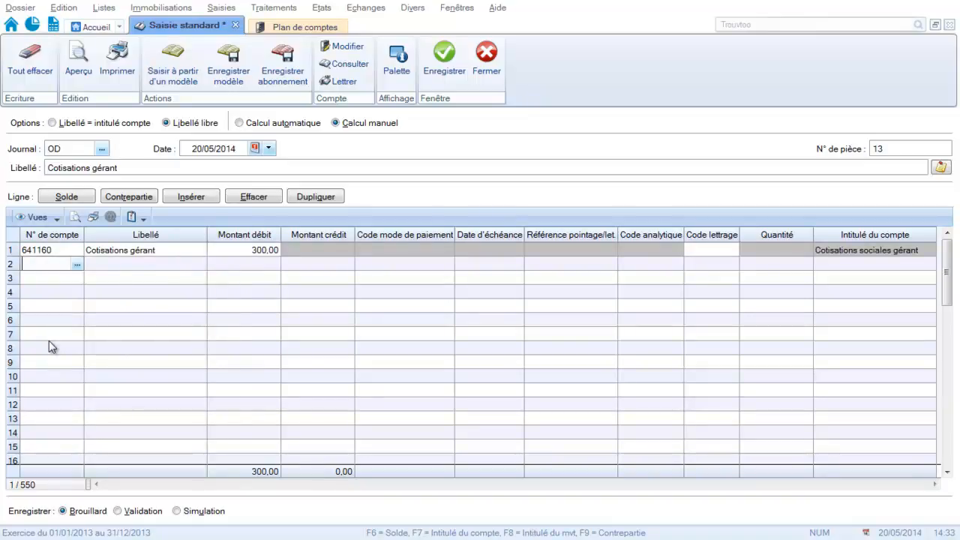
# Fill the second line with ledger account 455100 (COMPTE COURANT) and a credit of 300, and save the OD entry.
pyautogui.write('455000')
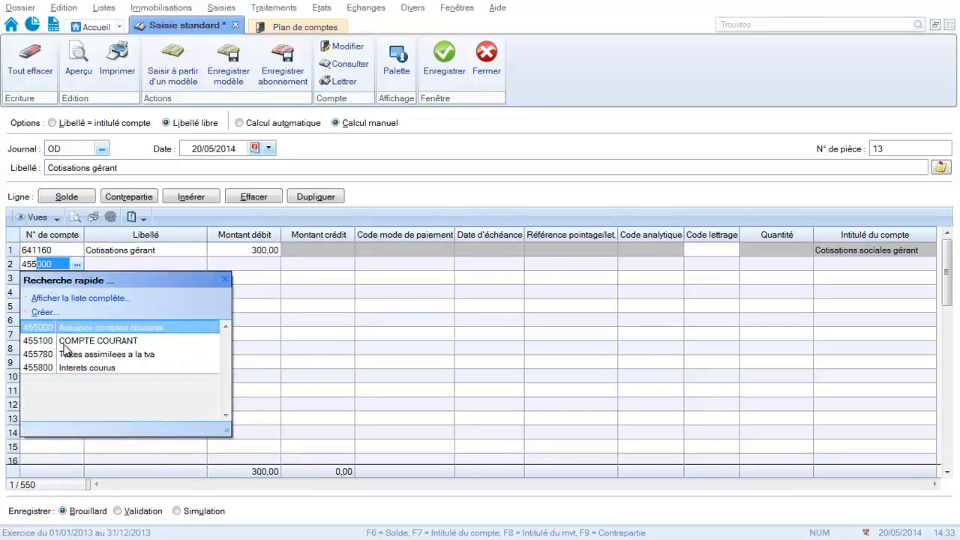
pyautogui.click(66, 348)
pyautogui.press('Tab')
pyautogui.press('Tab')
pyautogui.press('Tab')
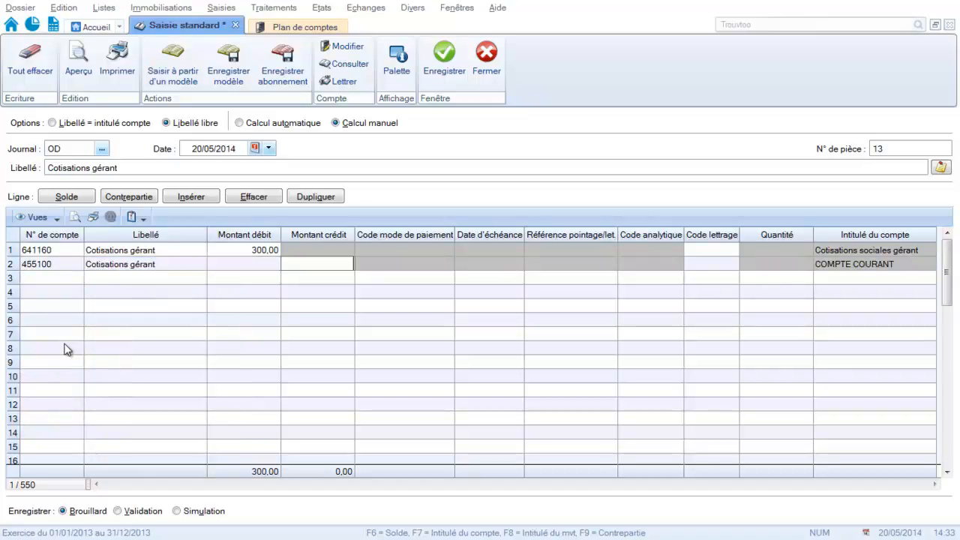
pyautogui.write('300')
pyautogui.press('Return')
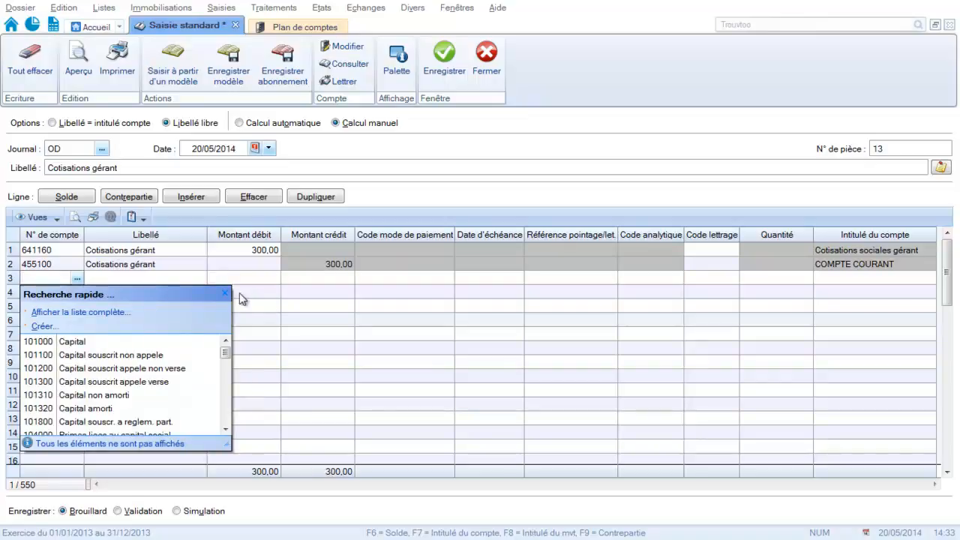
pyautogui.click(226, 293)
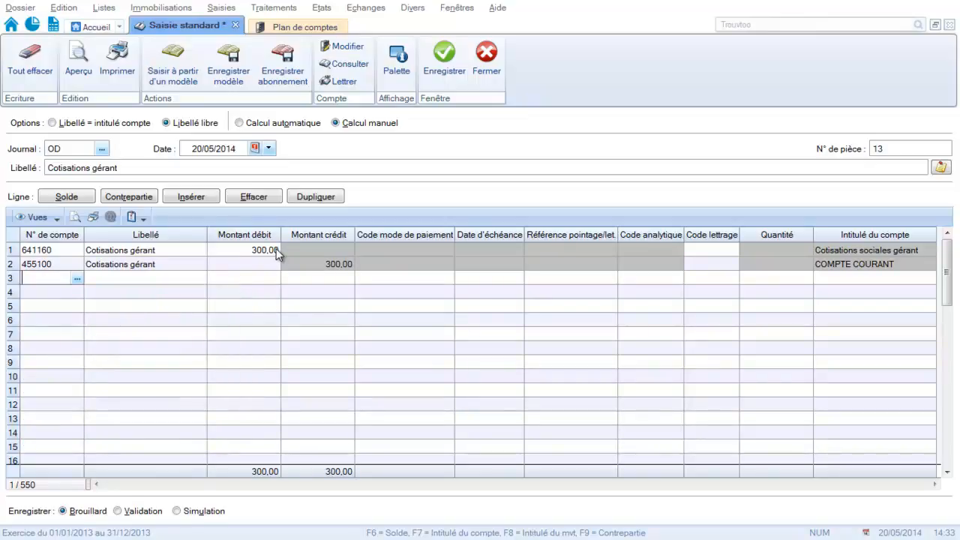
pyautogui.click(433, 66)
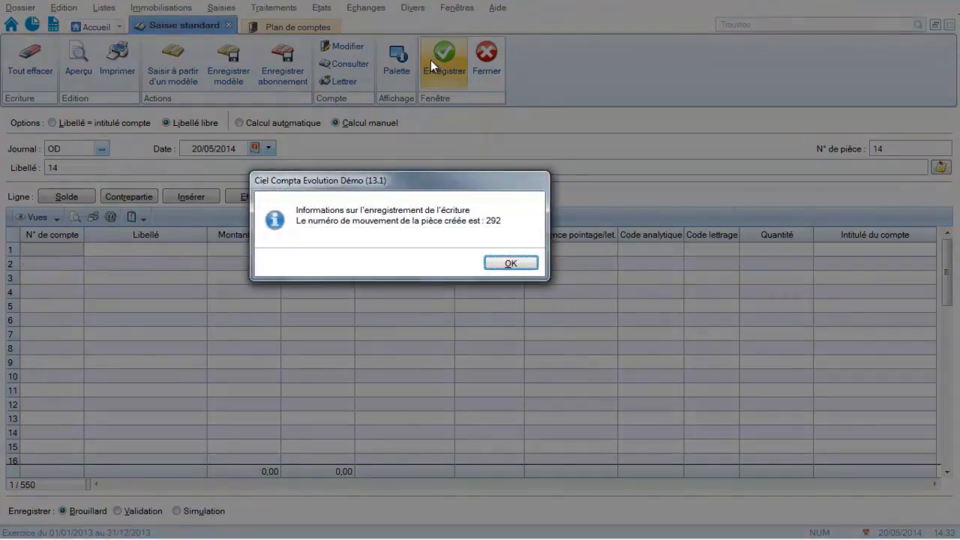
pyautogui.click(513, 262)
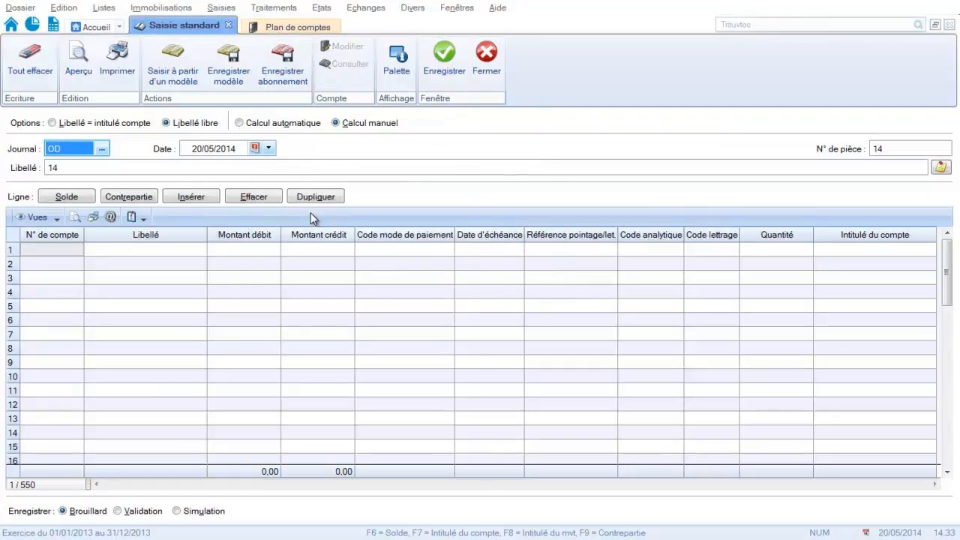
# Set the new entry's journal to BQ, keep the proposed date and document number, and label it "Règlement cotisations".
pyautogui.write('BQ')
pyautogui.press('Return')
pyautogui.press('Return')
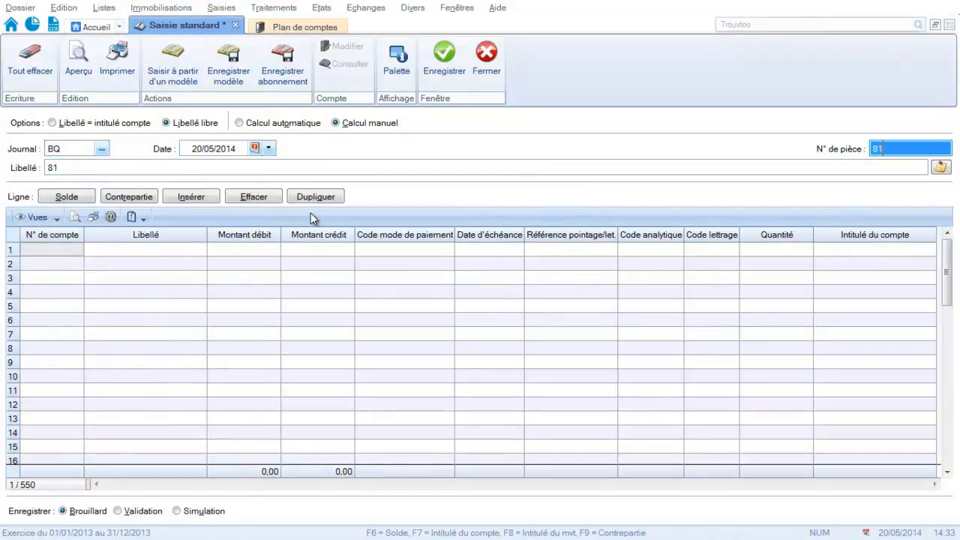
pyautogui.press('Return')
pyautogui.write('Règlement ')
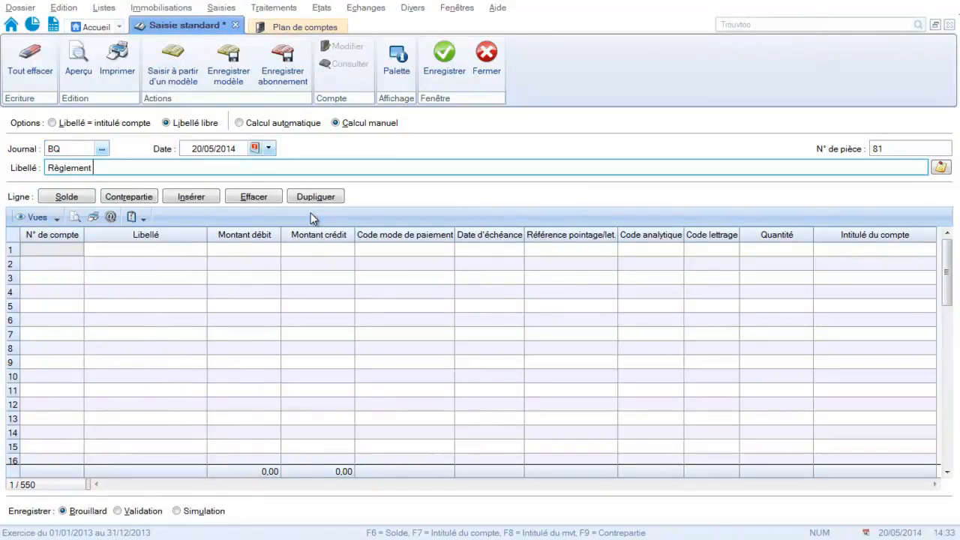
pyautogui.write('cotisations')
pyautogui.press('Return')
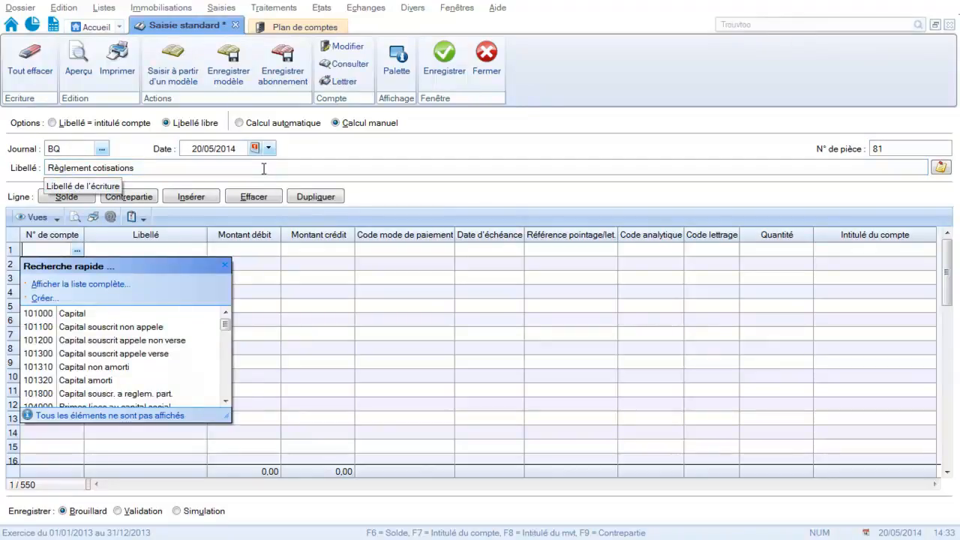
# Fill the first line of the contributions payment with ledger account 455100 (COMPTE COURANT) and a debit of 300.
pyautogui.write('455000')
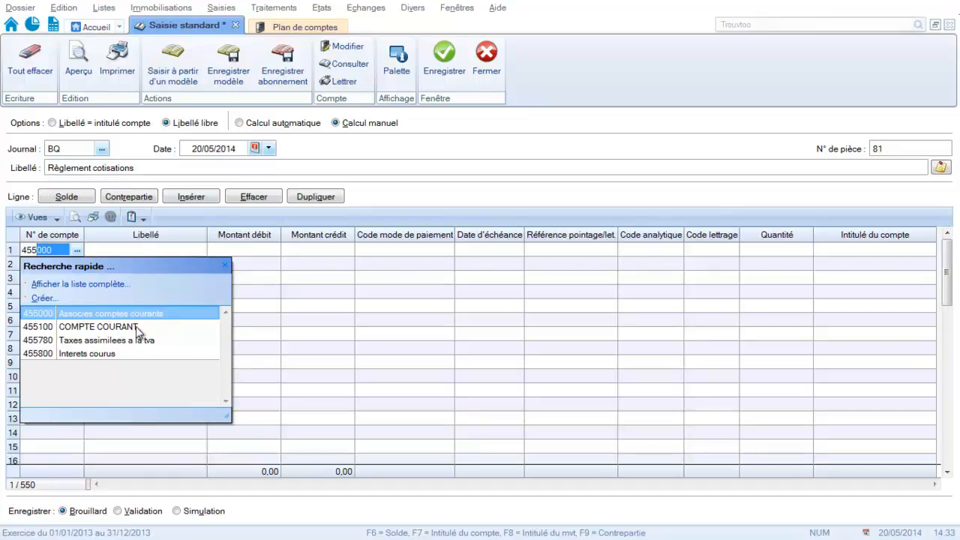
pyautogui.click(136, 326)
pyautogui.press('Return')
pyautogui.press('Return')
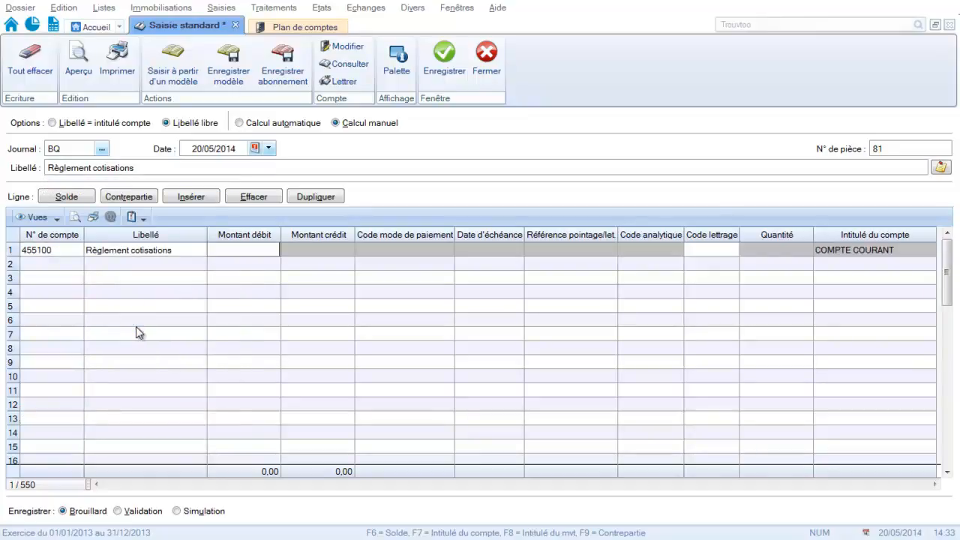
pyautogui.write('300')
pyautogui.press('Return')
# Add a second line on ledger account 512000 (Banque) and balance it with the Solde function.
pyautogui.write('51')
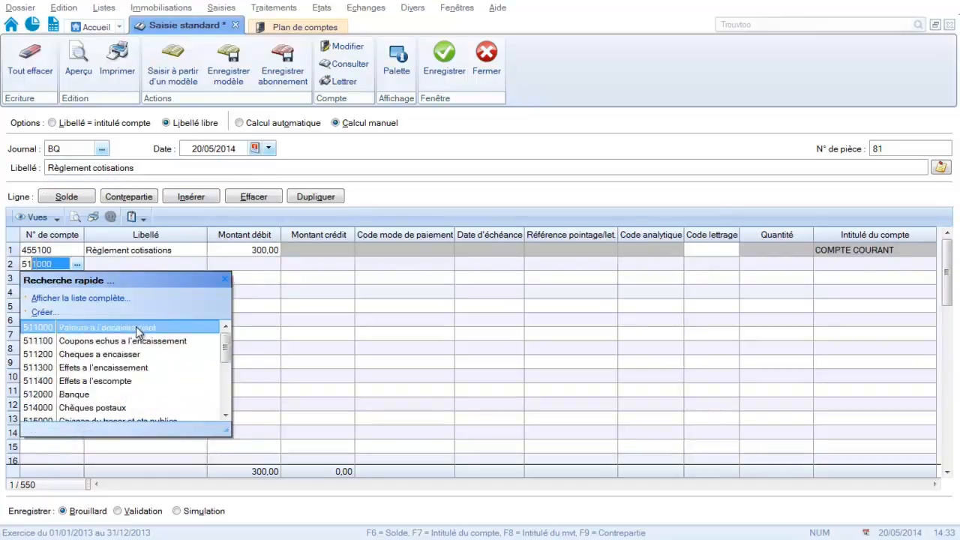
pyautogui.write('2')
pyautogui.click(136, 326)
pyautogui.click(70, 197)
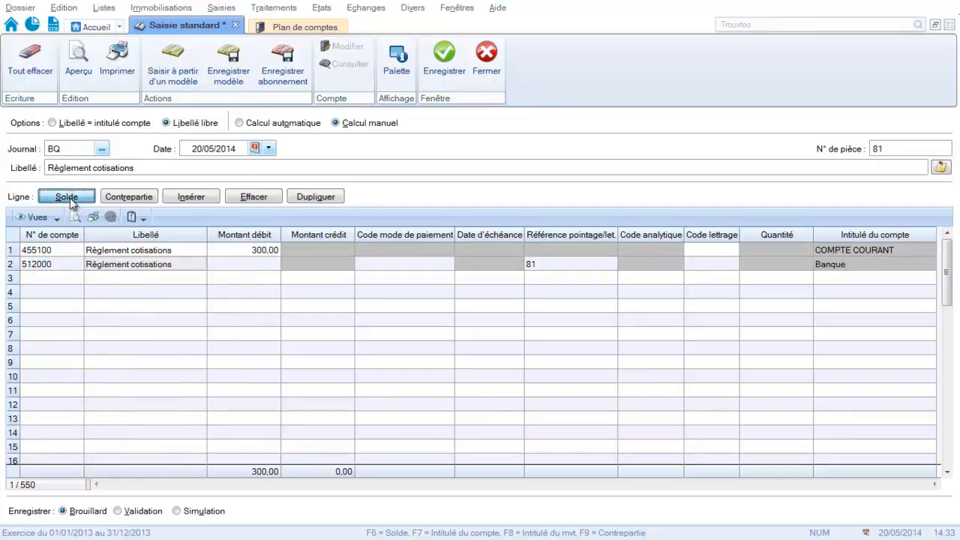
# Extend the entry's label to "Règlement cotisations gérant" and save the bank entry.
pyautogui.click(177, 169)
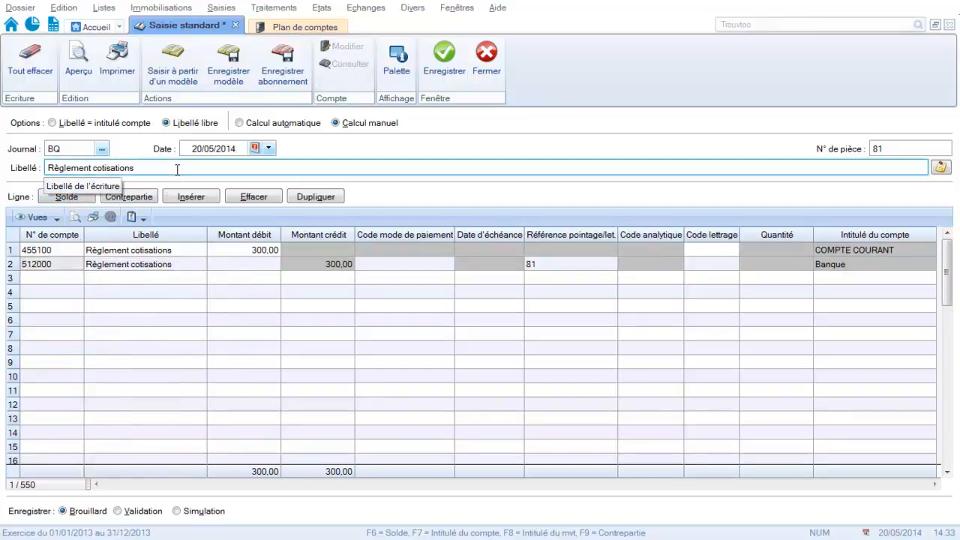
pyautogui.write('gérant')
pyautogui.press('Return')
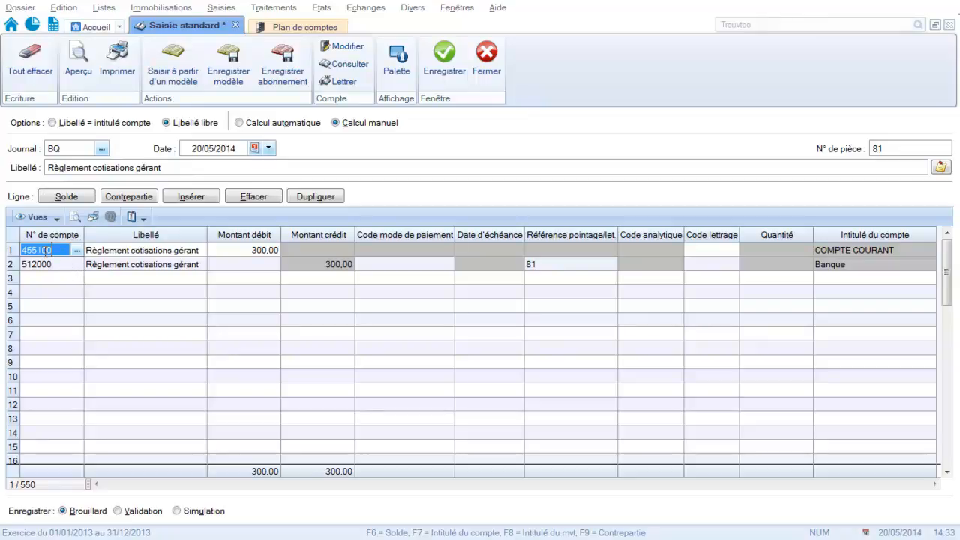
pyautogui.click(167, 278)
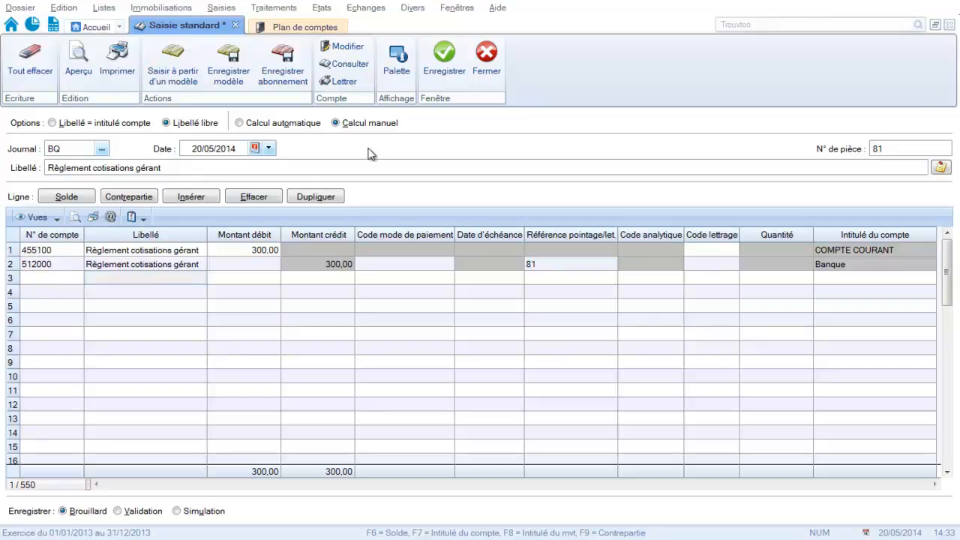
pyautogui.click(443, 68)
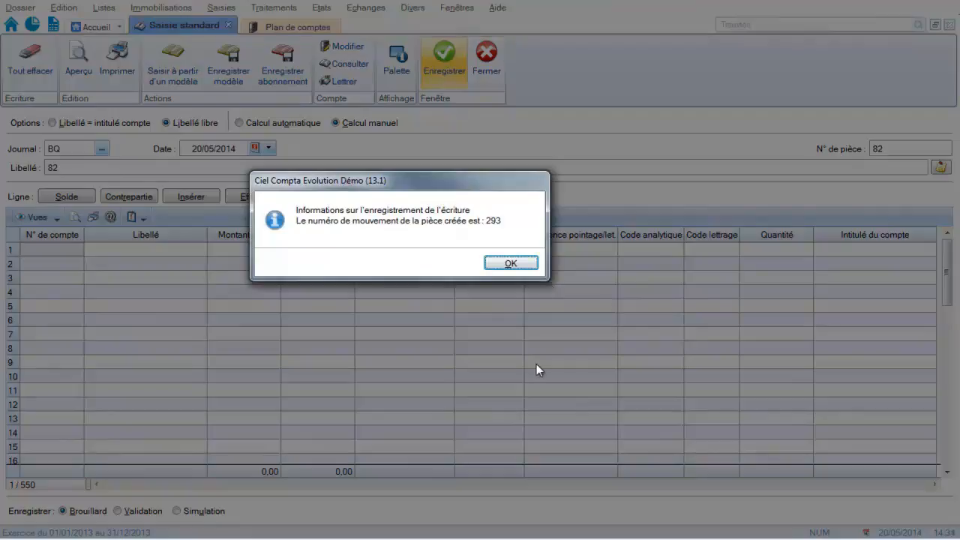
# Label the new bank entry in journal BQ "Règlement urssaf".
pyautogui.click(523, 266)
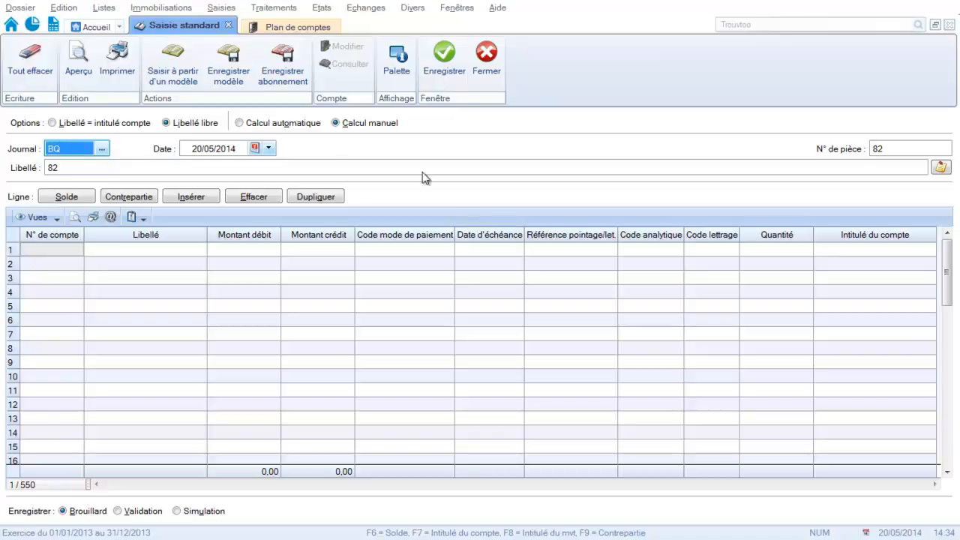
pyautogui.click(111, 172)
pyautogui.moveTo(111, 173); pyautogui.dragTo(23, 155)
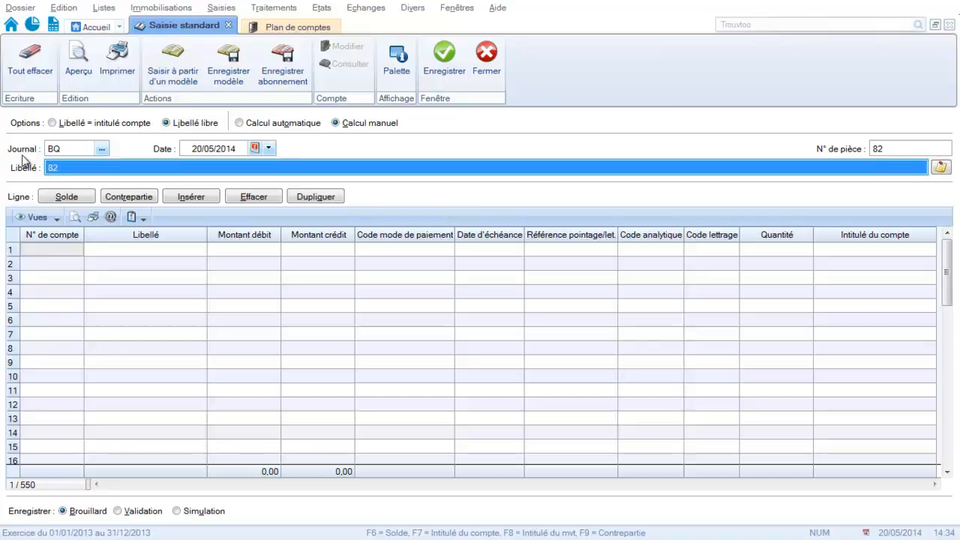
pyautogui.write('R')
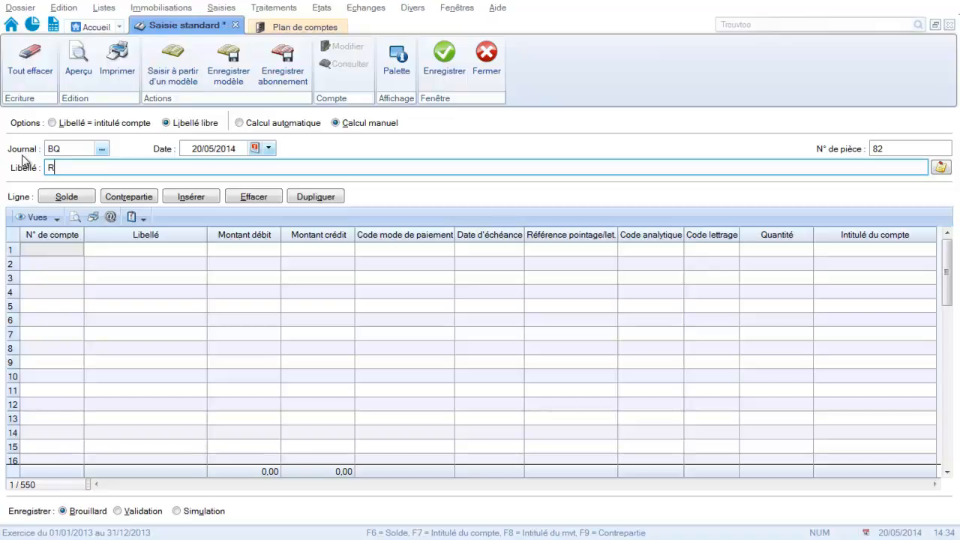
pyautogui.write('èglement urssaf')
pyautogui.press('Return')
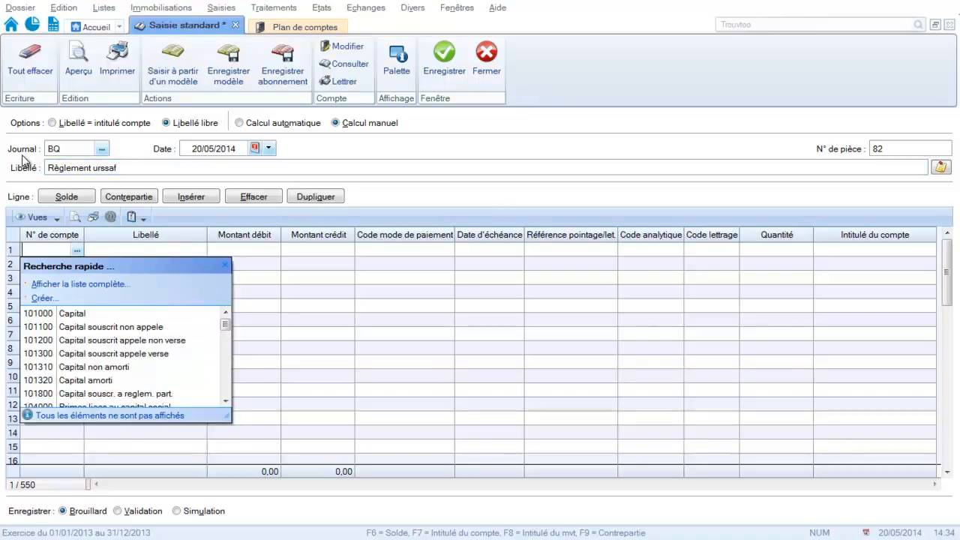
# Create ledger account 641110 titled "Cotisations URSSAF" for the entry's first line.
pyautogui.write('641000')
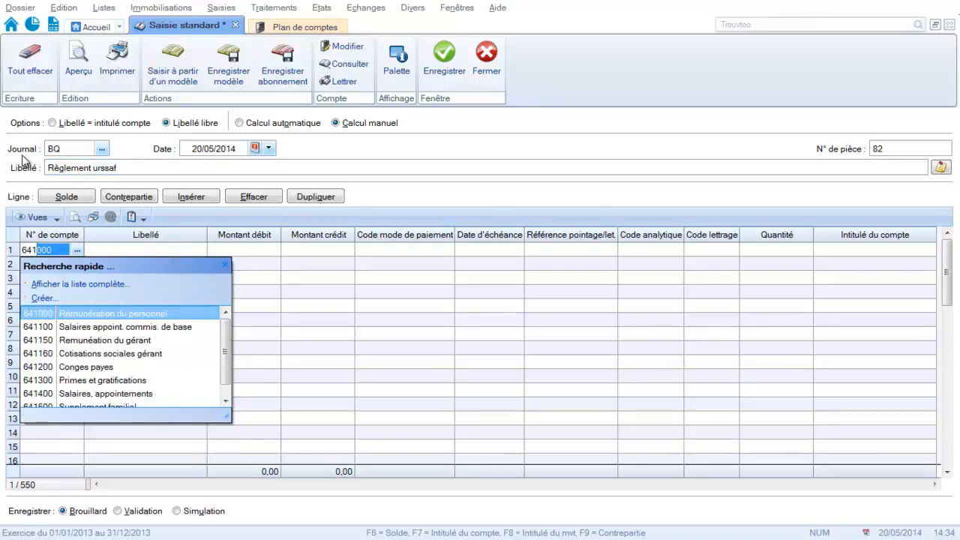
pyautogui.click(43, 299)
pyautogui.write('64')
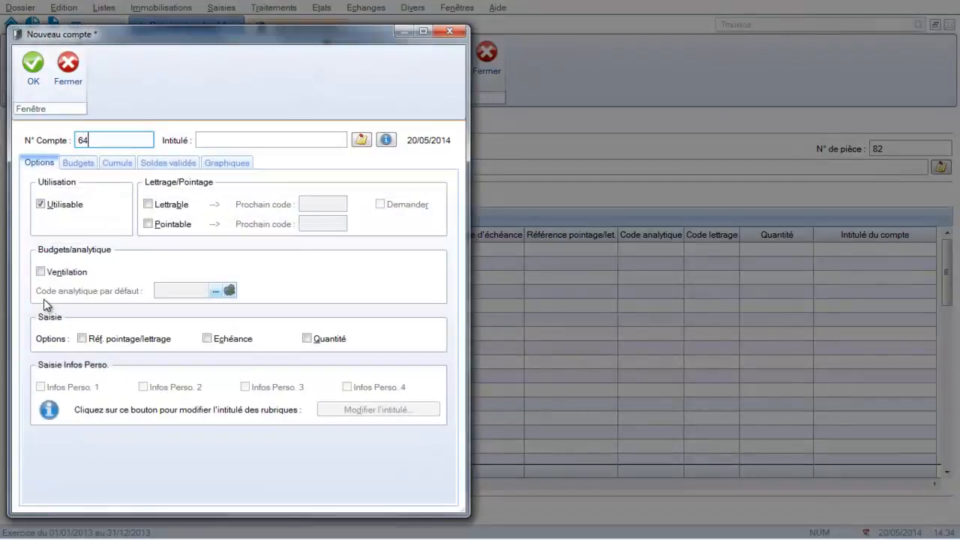
pyautogui.write('1110')
pyautogui.press('Tab')
pyautogui.write('Cosi')
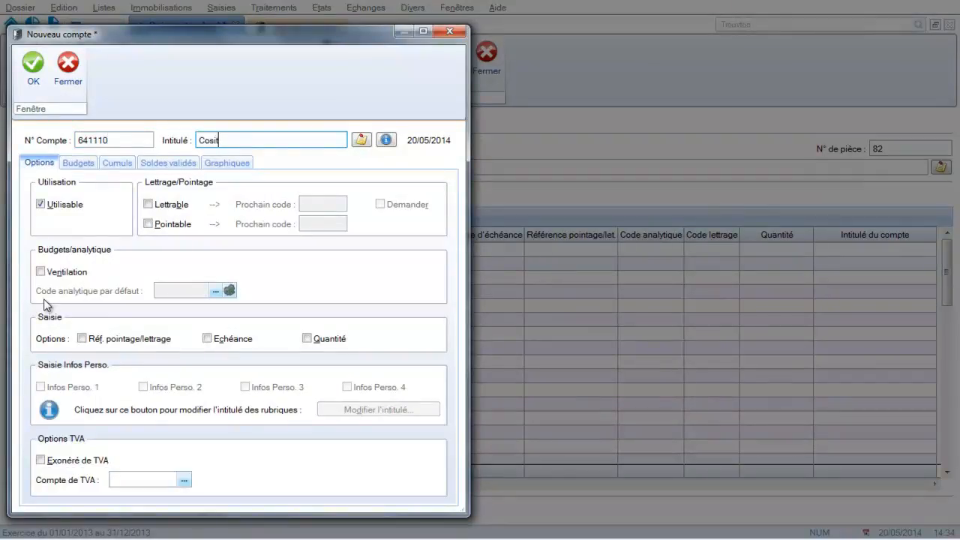
pyautogui.press('BackSpace')
pyautogui.press('BackSpace')
pyautogui.write('tisations')
pyautogui.press('capslock')
pyautogui.write('URSSAF')
pyautogui.press('Tab')
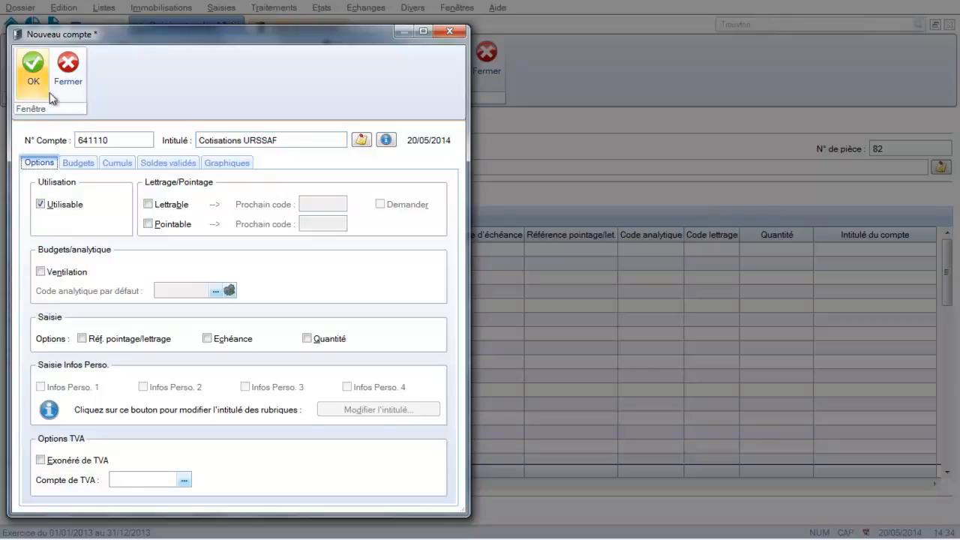
pyautogui.click(33, 67)
# Debit the URSSAF line by 200 and add a second line on ledger account 512000 (Banque).
pyautogui.press('Tab')
pyautogui.press('Tab')
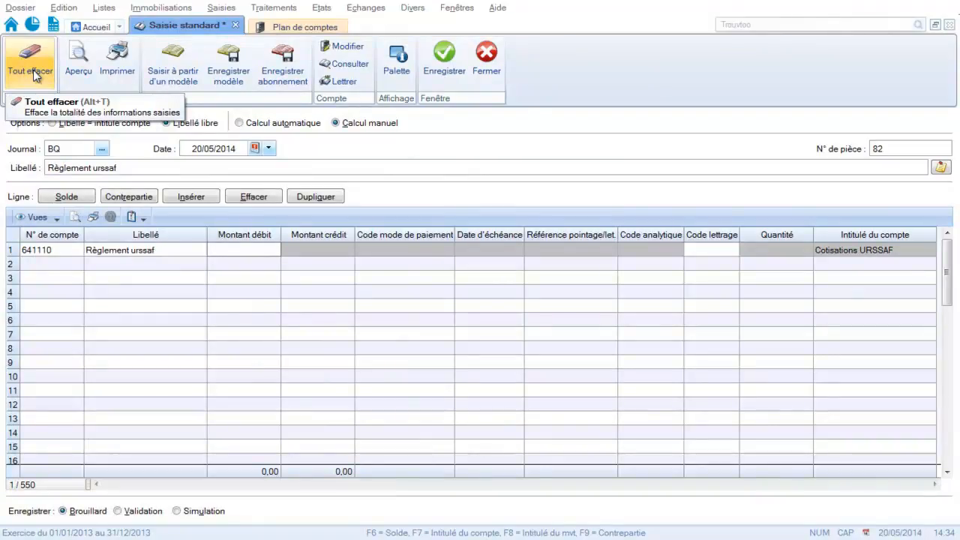
pyautogui.write('200')
pyautogui.press('Return')
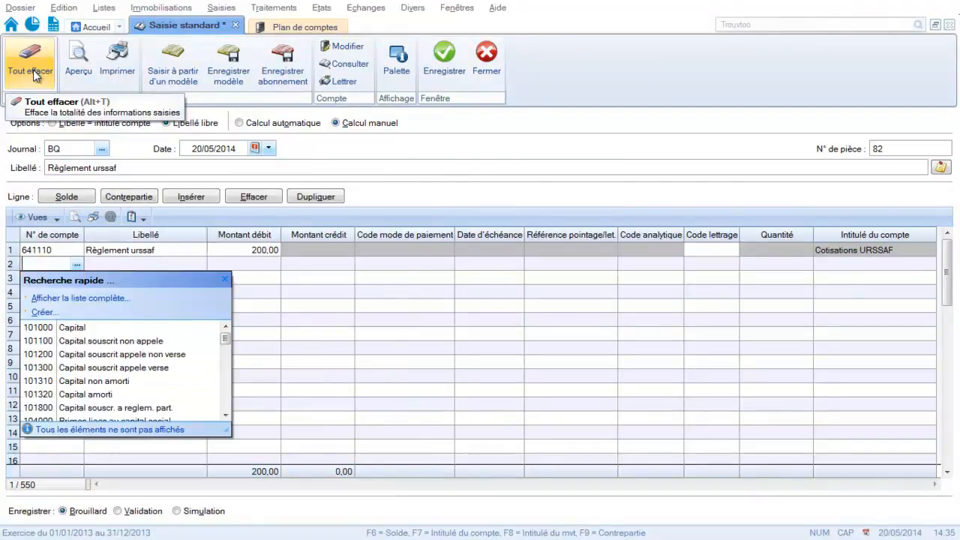
pyautogui.write('512000')
pyautogui.press('Return')
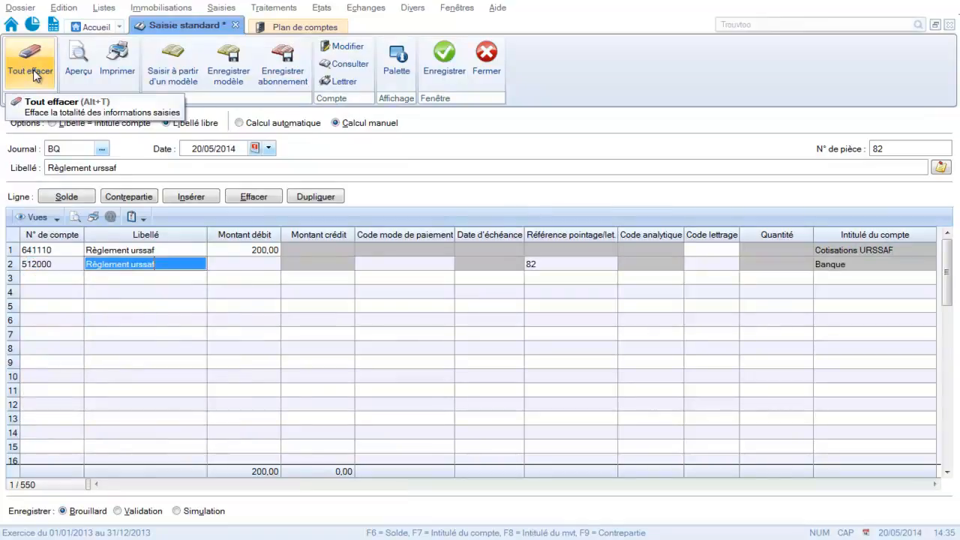
# Balance the bank line of the URSSAF payment with the Solde function and save the entry.
pyautogui.click(440, 64)
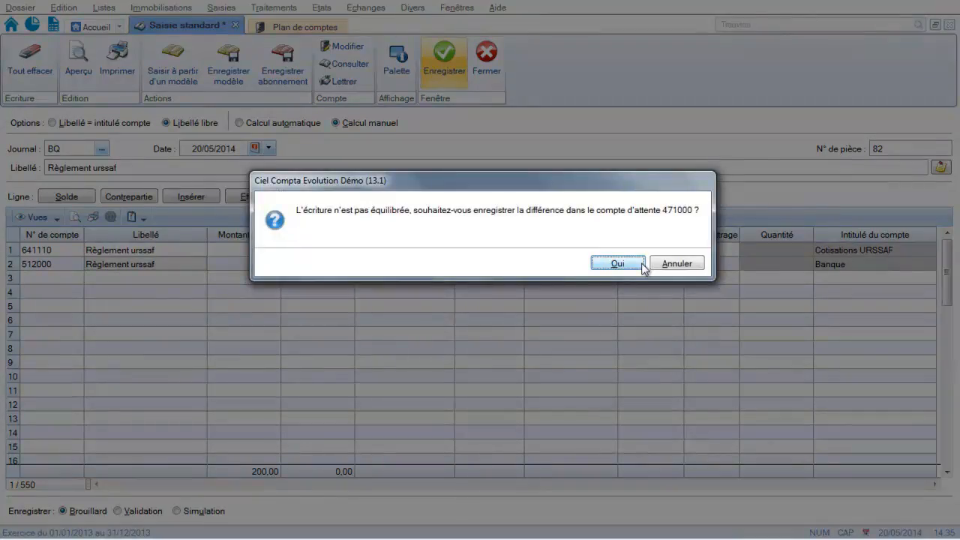
pyautogui.click(666, 265)
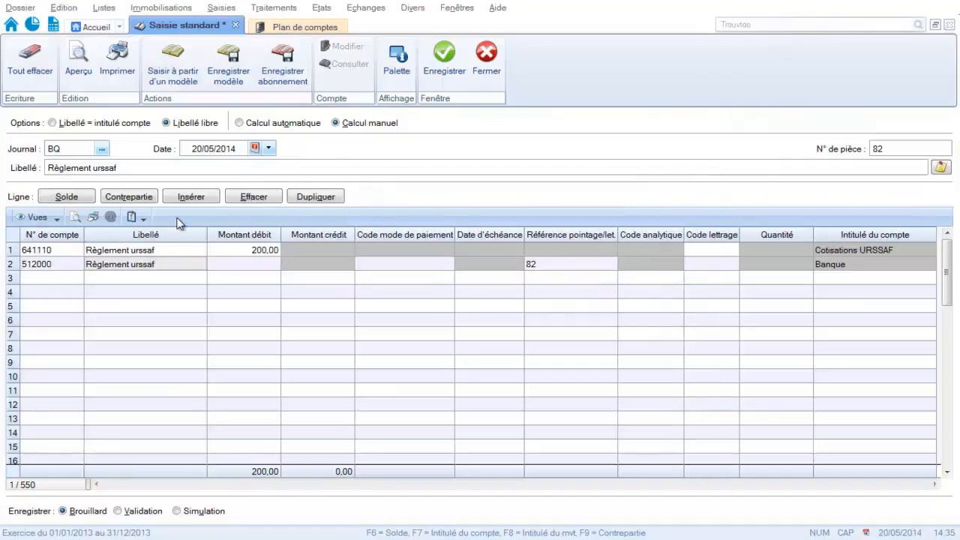
pyautogui.click(81, 197)
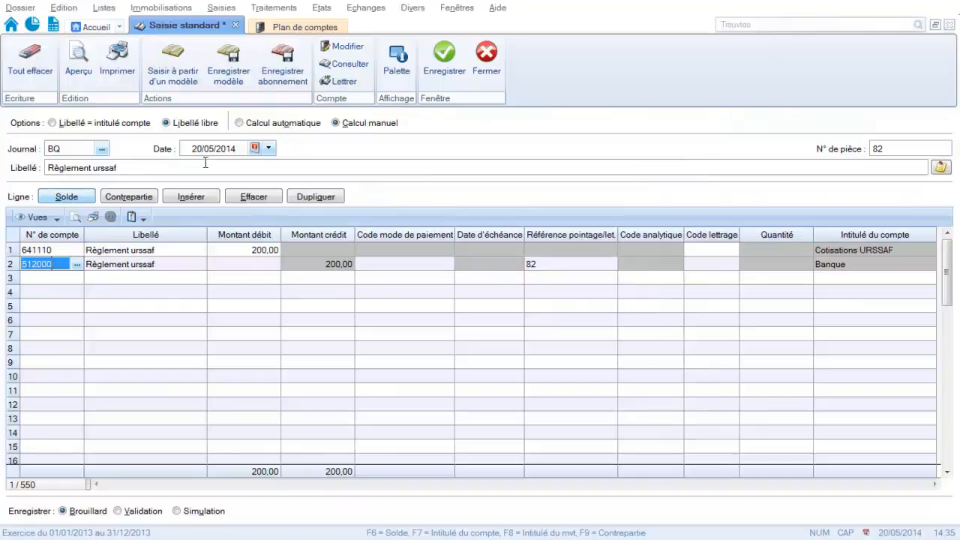
pyautogui.click(444, 62)
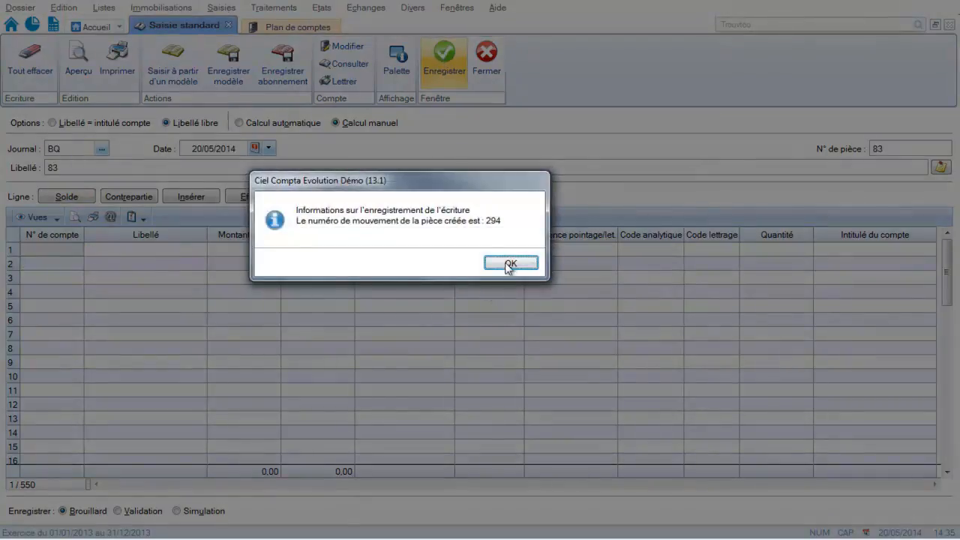
pyautogui.click(510, 263)
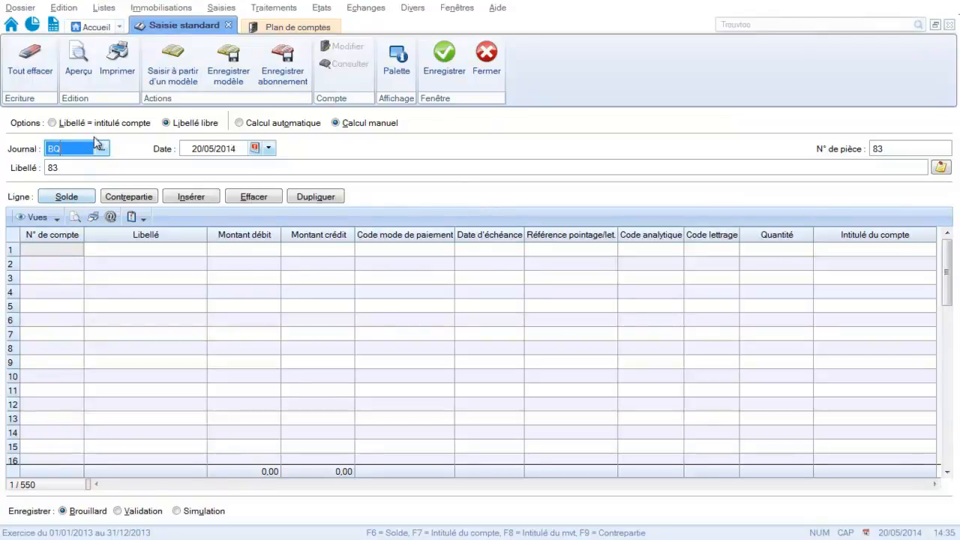
# Label the next bank entry "Règlement vieillesse".
pyautogui.click(83, 168)
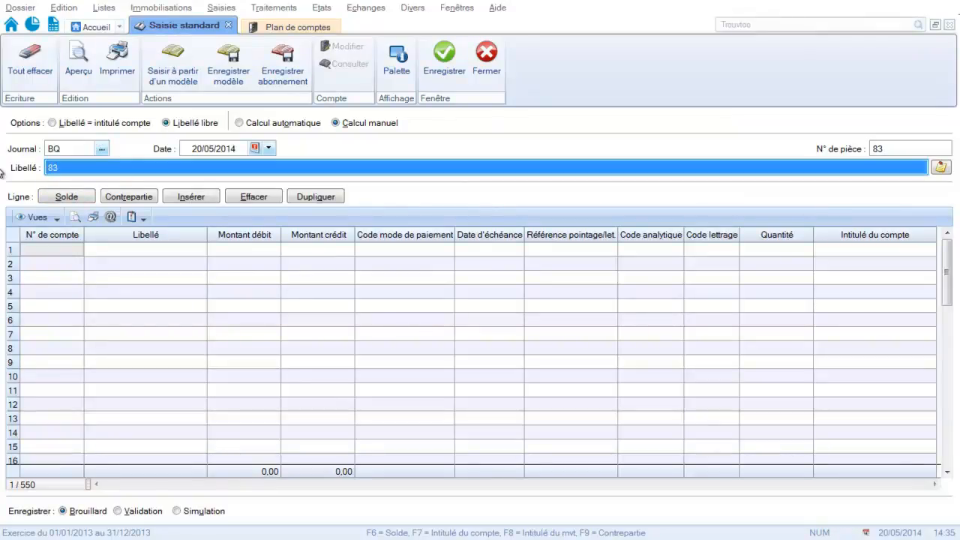
pyautogui.write('Règlement vieie')
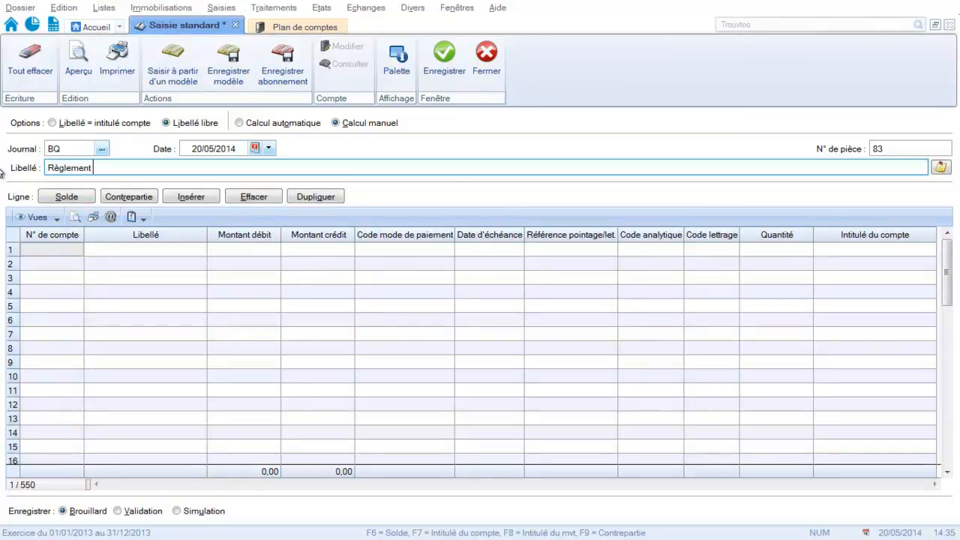
pyautogui.press('BackSpace')
pyautogui.press('BackSpace')
pyautogui.write('illesse')
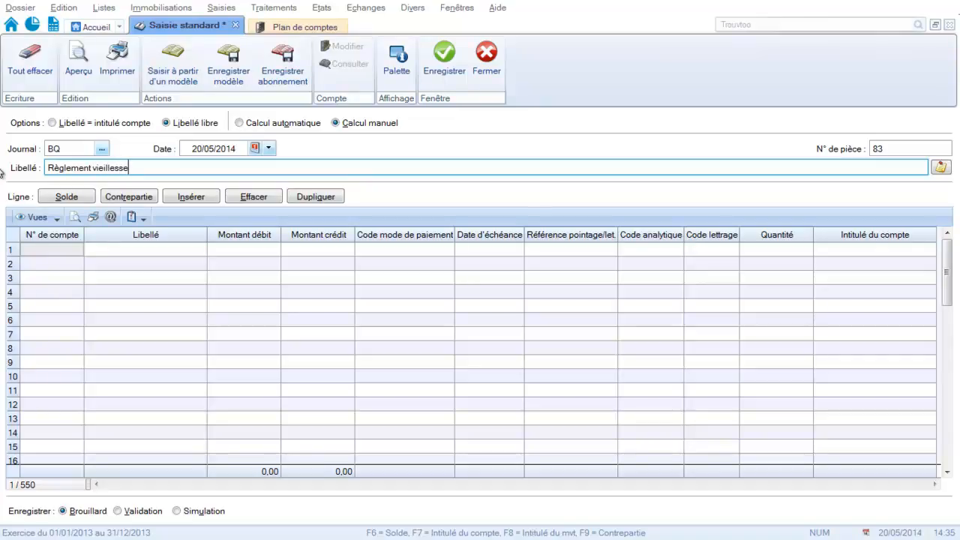
pyautogui.press('Tab')
# Enter ledger account 641130 on the first line and create it with the title "Cotisation viellesse".
pyautogui.write('64')
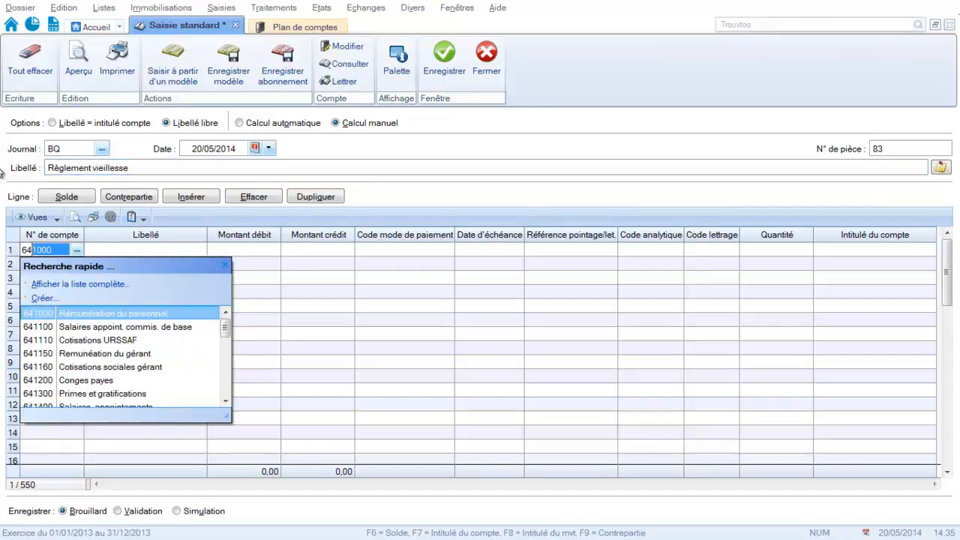
pyautogui.write('11')
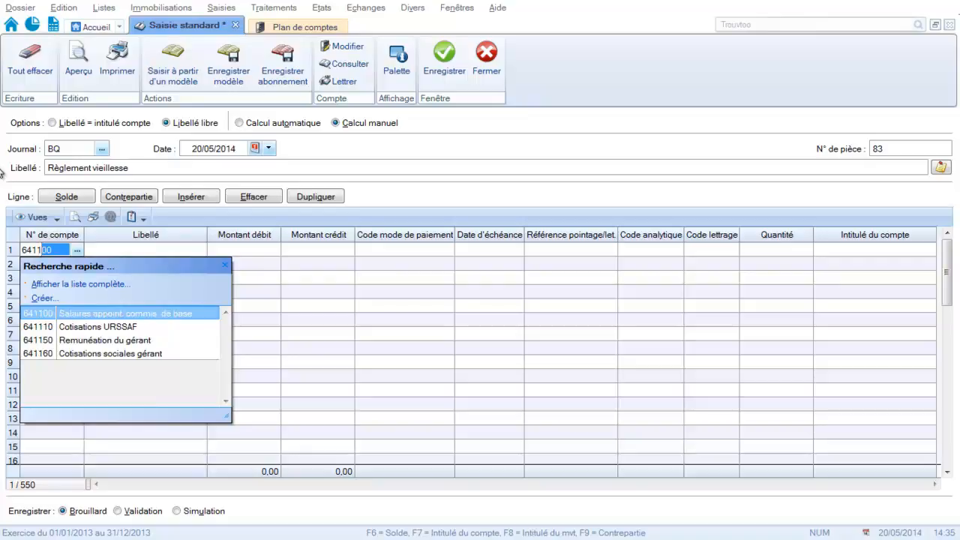
pyautogui.write('30')
pyautogui.press('Tab')
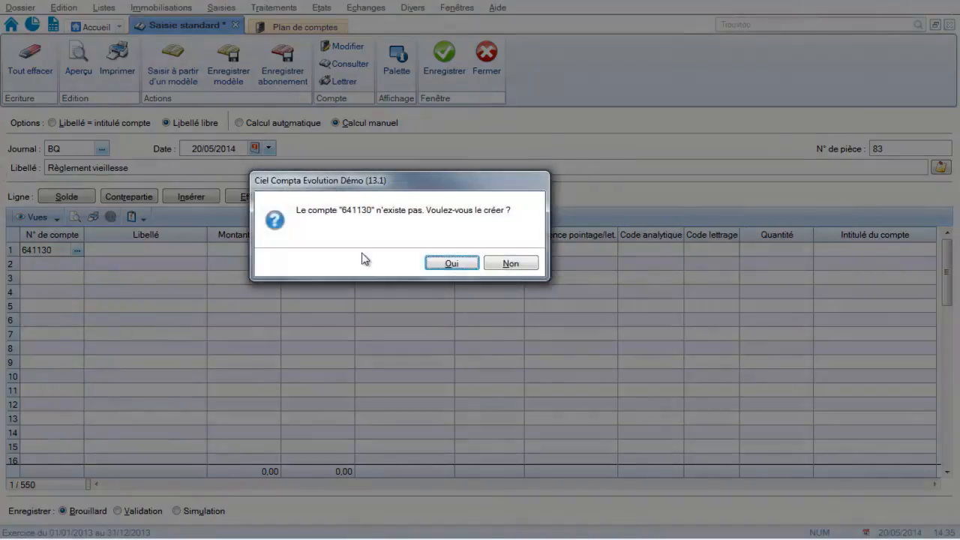
pyautogui.click(452, 263)
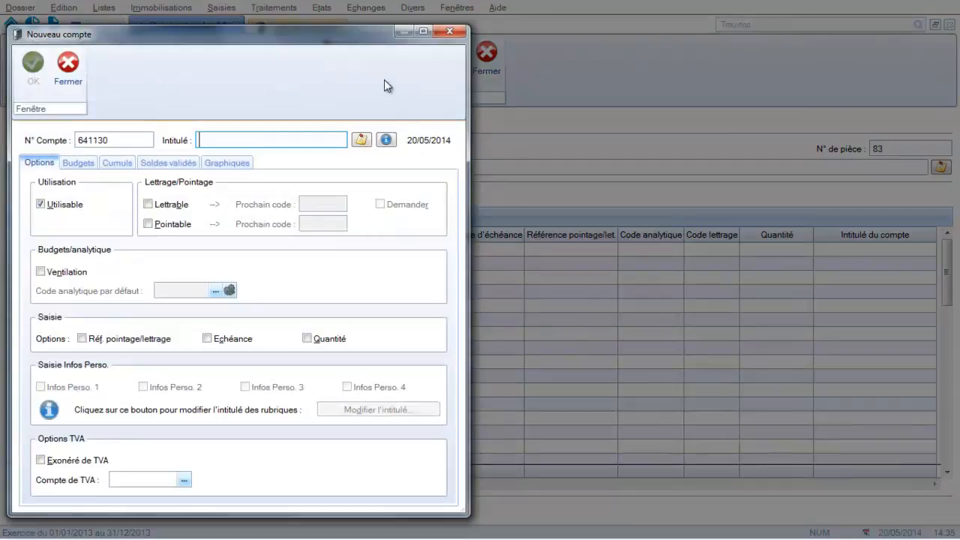
pyautogui.write('Cotis')
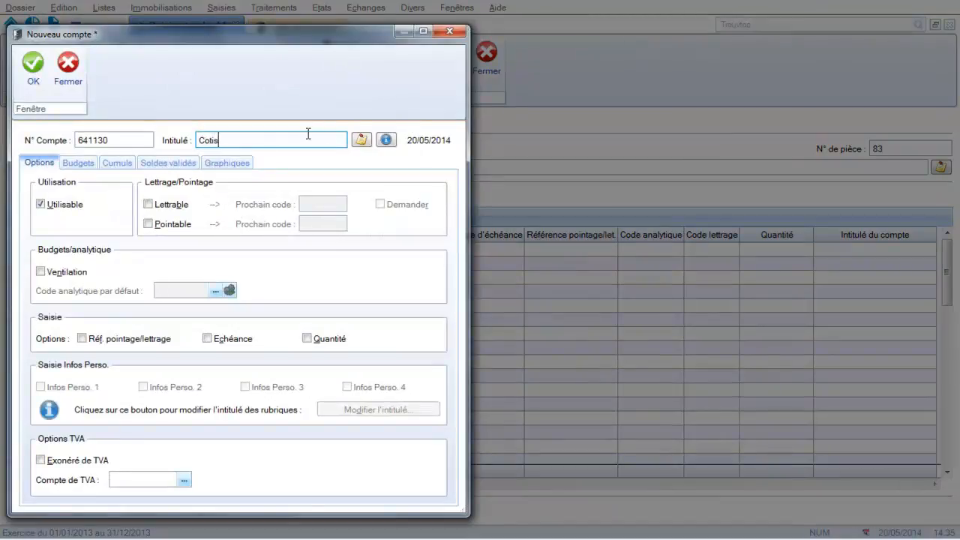
pyautogui.write('ation viellesse')
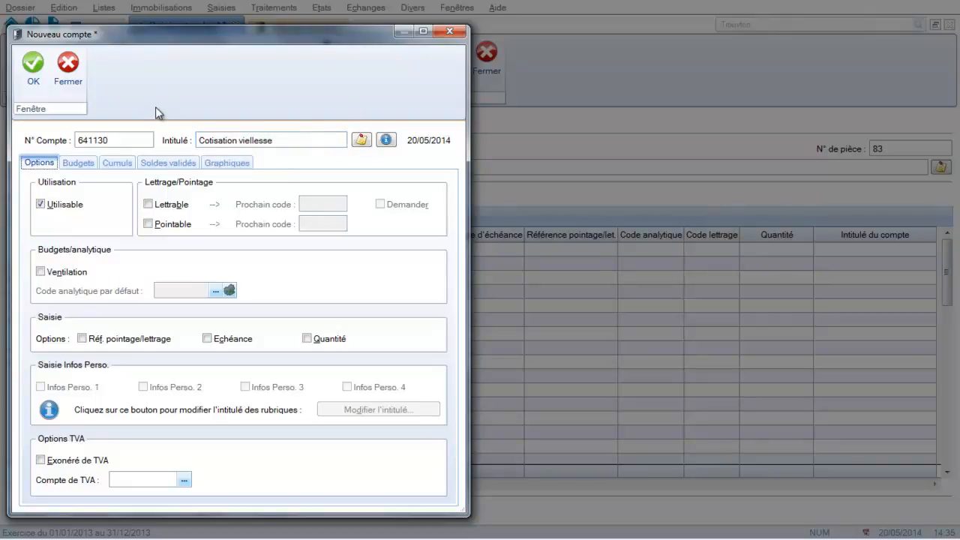
pyautogui.click(39, 77)
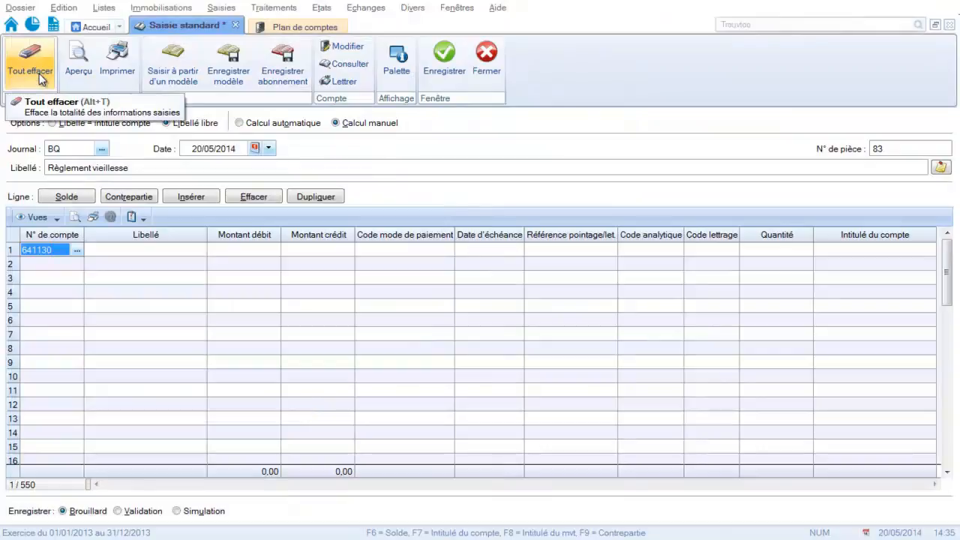
# Debit the old-age contribution line by 100 and add a second line on ledger account 512000 (Banque).
pyautogui.press('Tab')
pyautogui.press('Tab')
pyautogui.write('100')
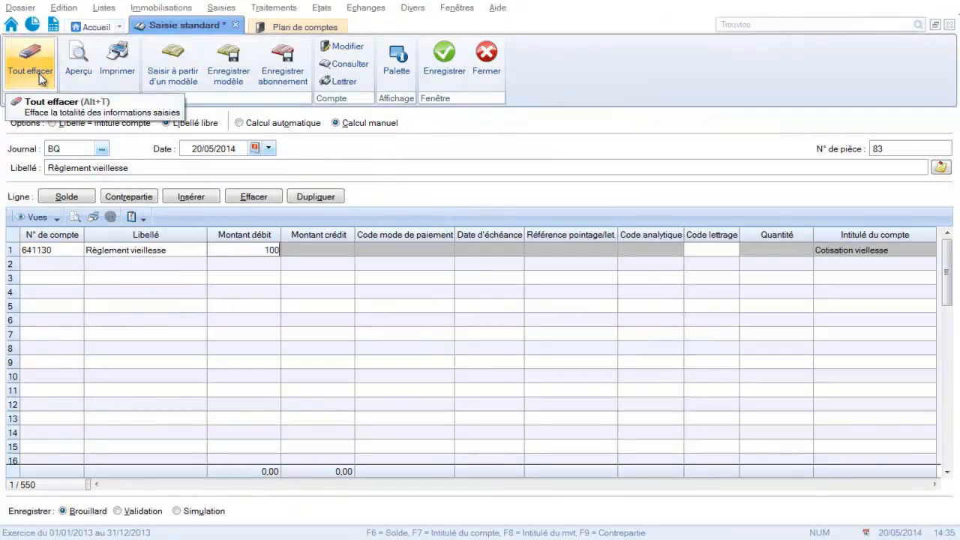
pyautogui.press('Return')
pyautogui.write('512000')
pyautogui.press('Return')
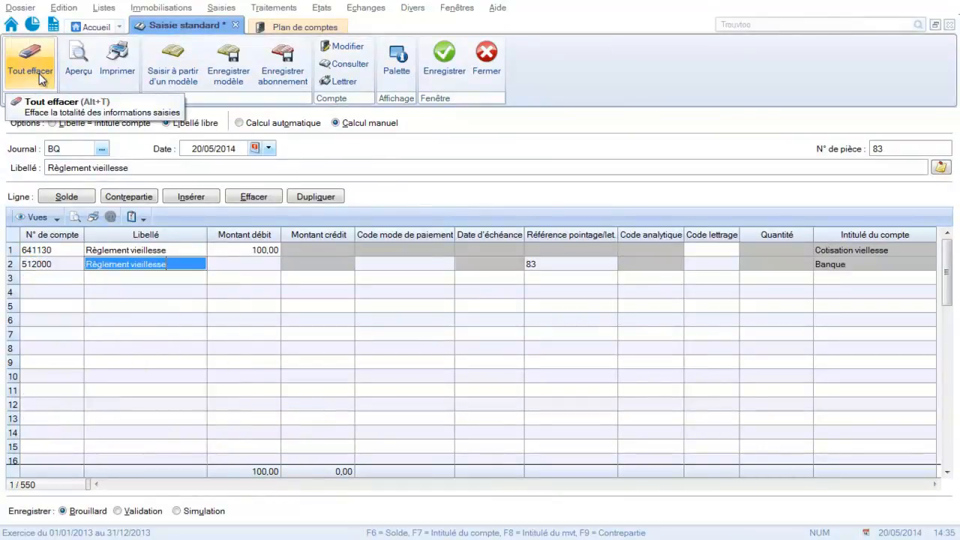
# Balance the old-age contribution payment with the Solde function and save the entry.
pyautogui.click(66, 198)
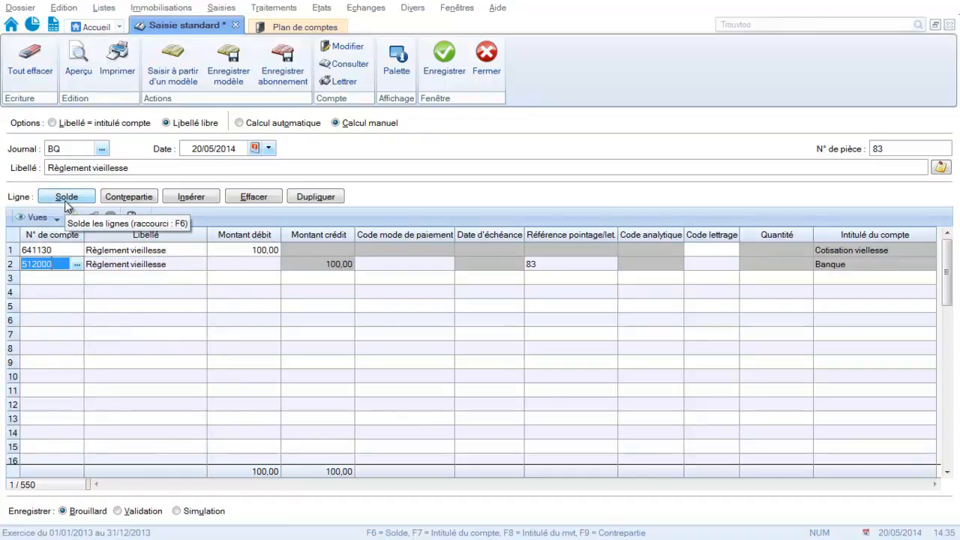
pyautogui.click(66, 200)
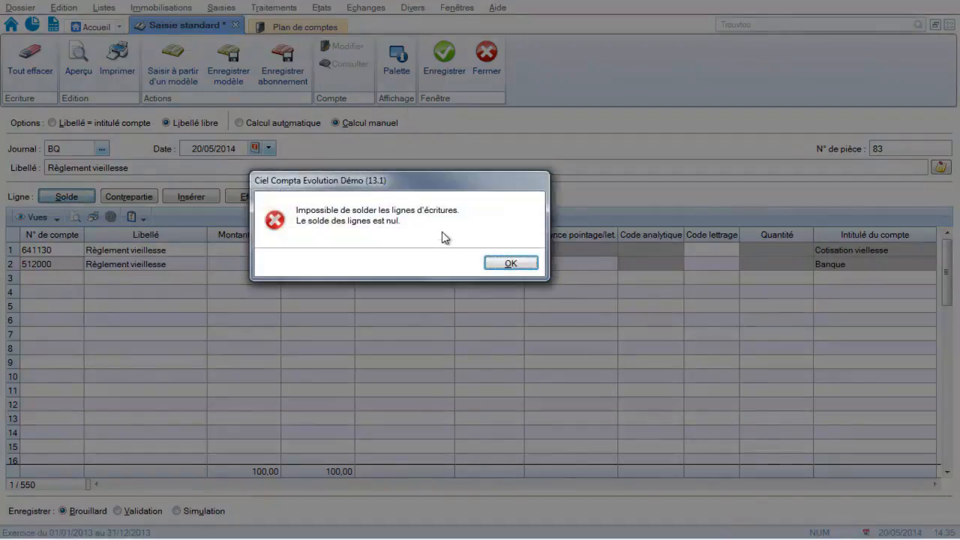
pyautogui.click(511, 262)
pyautogui.click(454, 64)
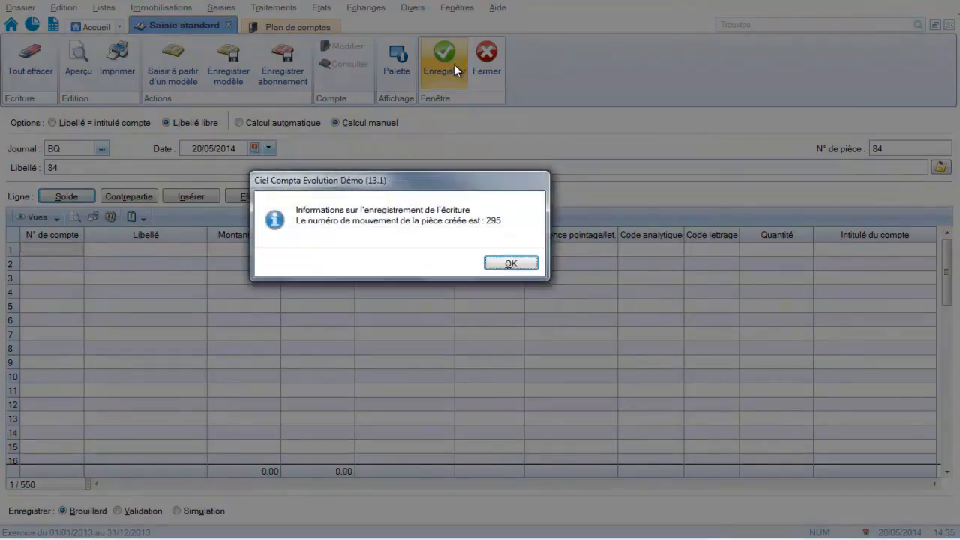
pyautogui.click(514, 263)
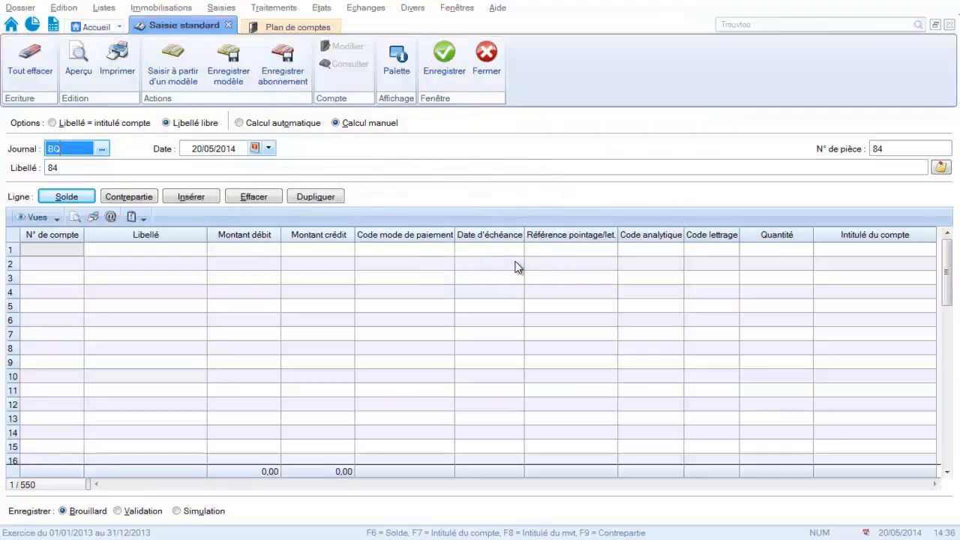
# Label the next bank entry "Cotisations maladie".
pyautogui.click(135, 170)
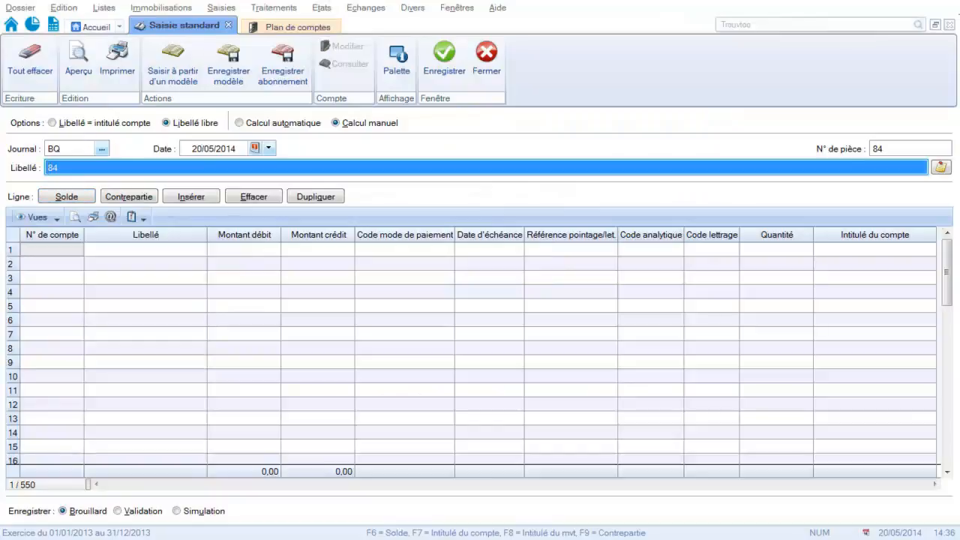
pyautogui.write('Cotisations maladie')
pyautogui.press('Tab')
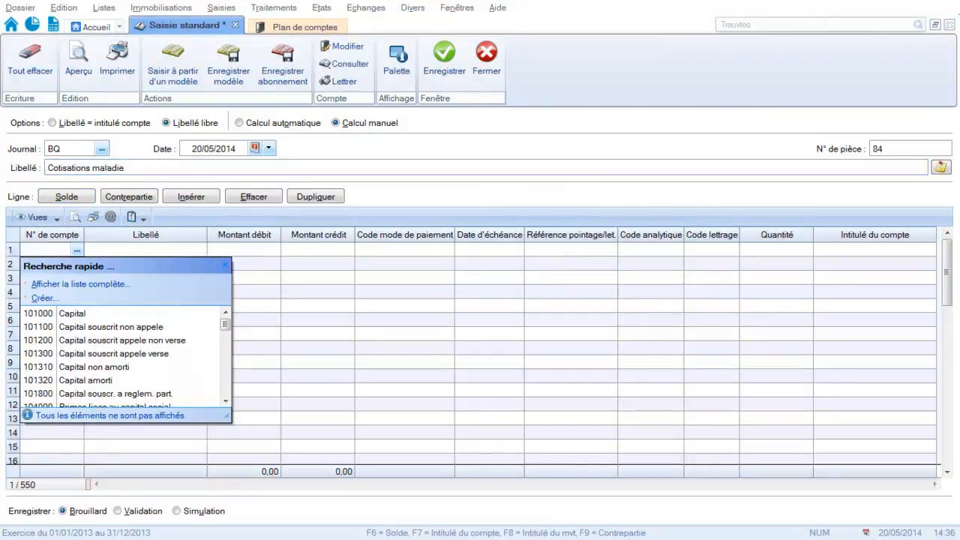
# Enter ledger account 641120 on the first line and create it with the title "Cotisations maladie".
pyautogui.write('641120')
pyautogui.press('Tab')
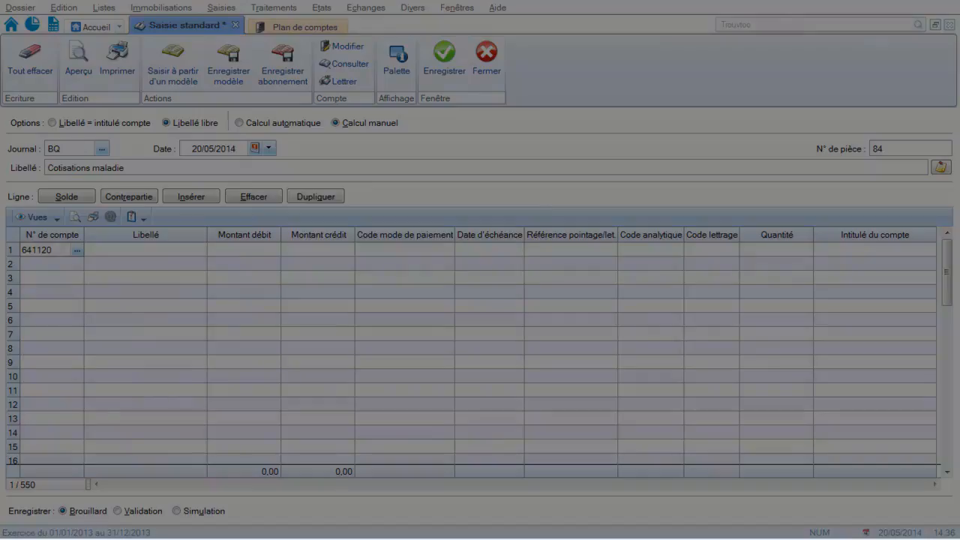
pyautogui.click(444, 262)
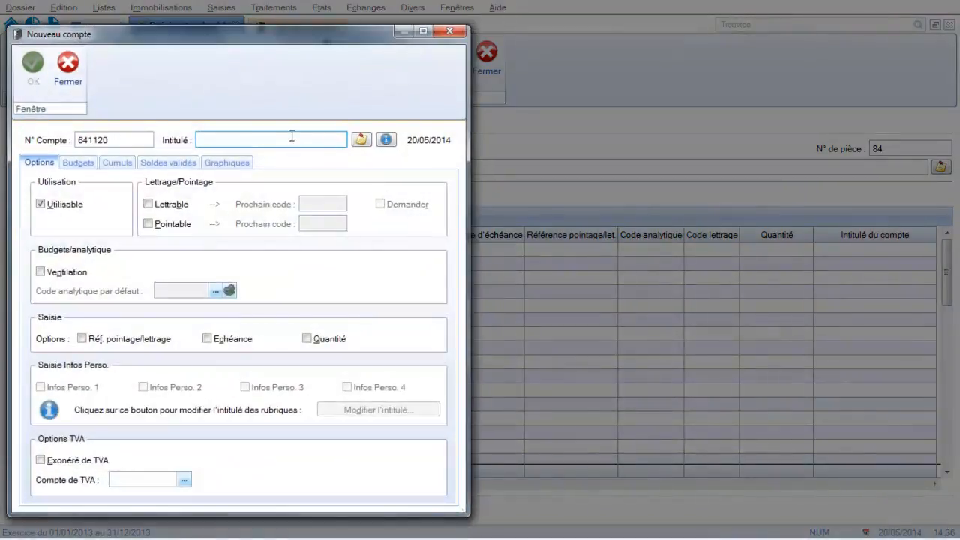
pyautogui.write('Cotis')
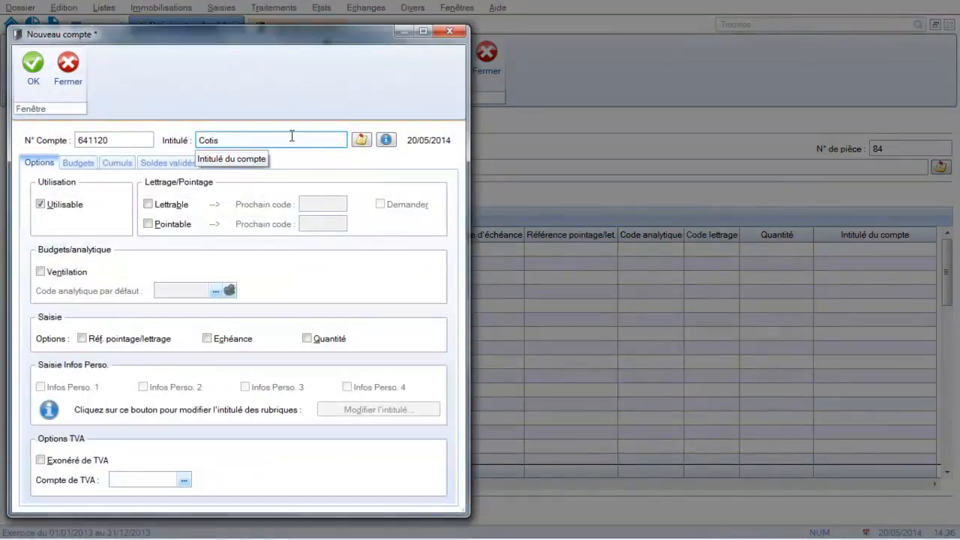
pyautogui.write('ations maladi')
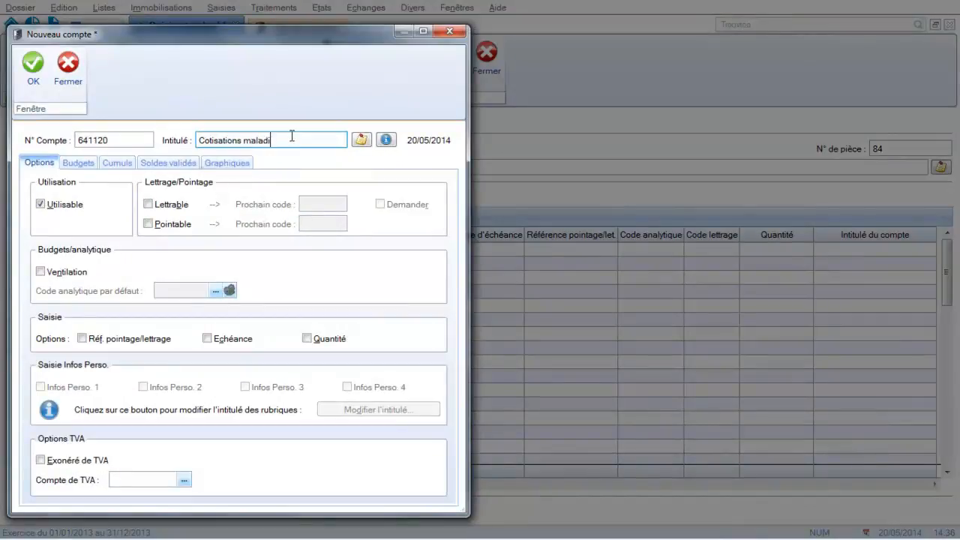
pyautogui.write('e')
pyautogui.click(28, 78)
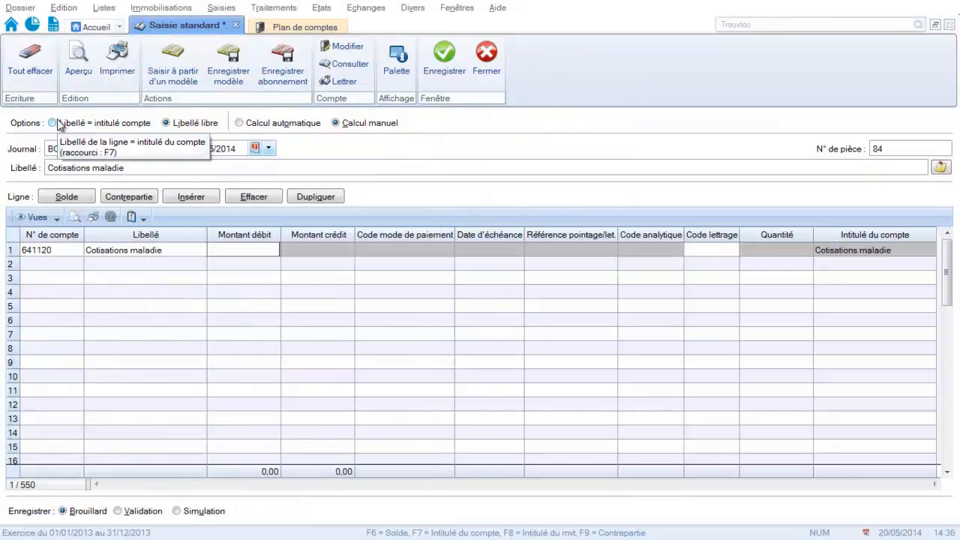
# Debit the sickness contribution line by 60 and add a second line on ledger account 512000 (Banque).
pyautogui.write('60')
pyautogui.press('Return')
pyautogui.write('5')
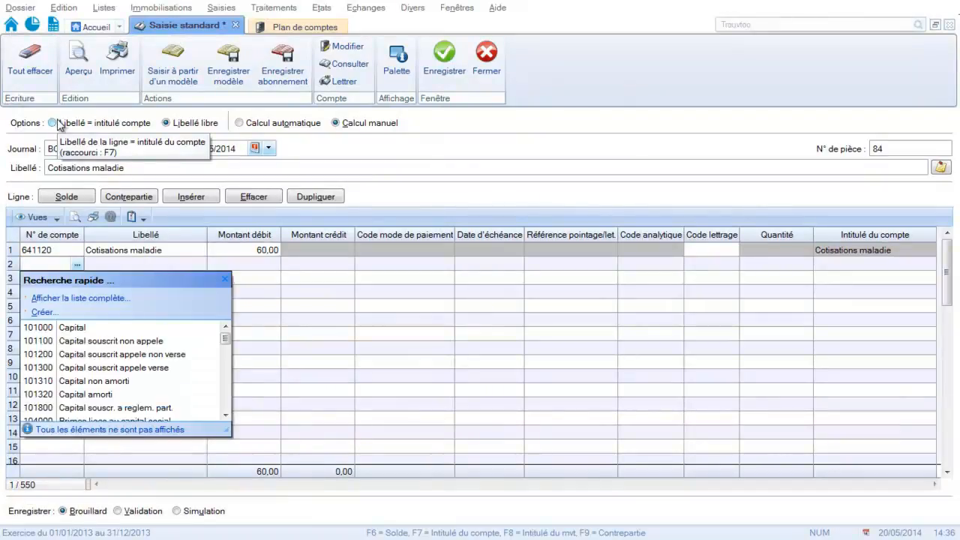
pyautogui.write('12')
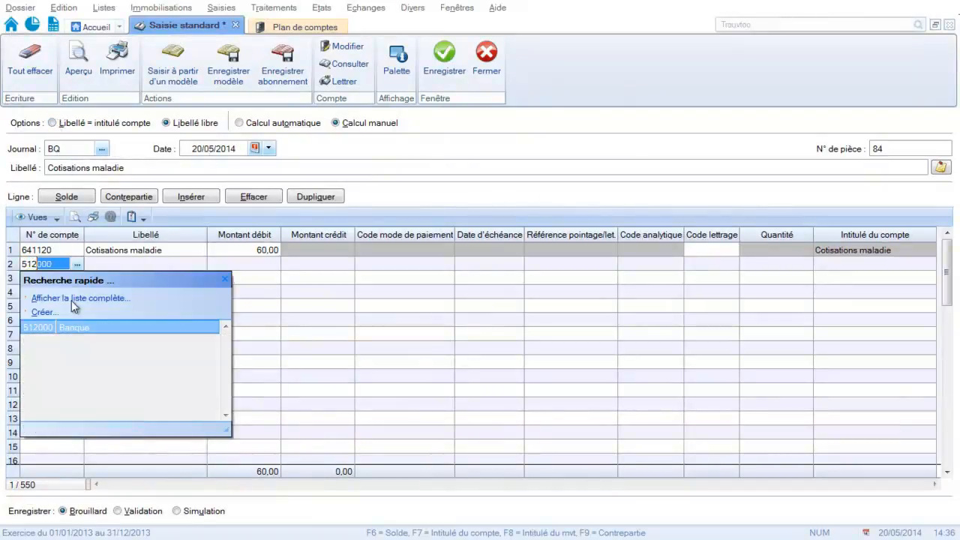
pyautogui.click(73, 327)
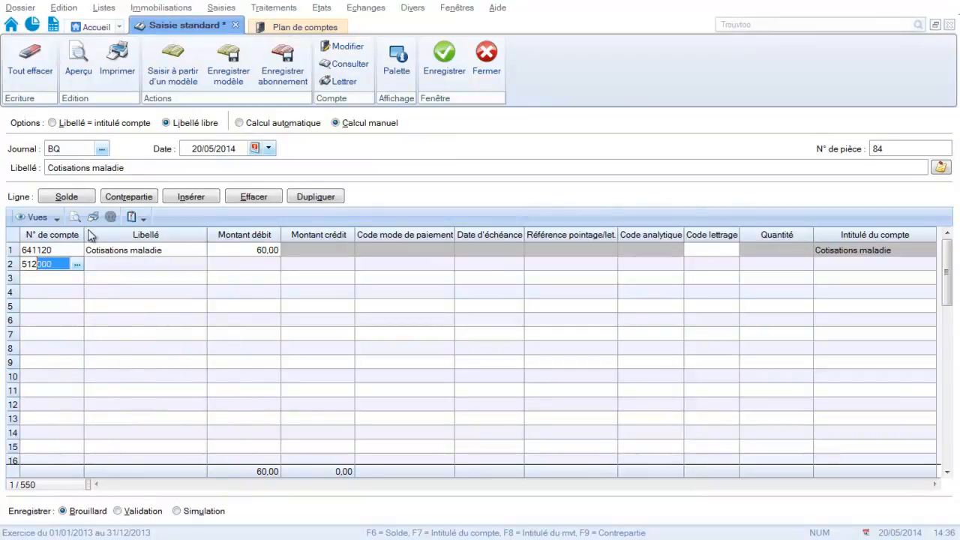
# Balance the sickness contribution payment with the Solde function and save the entry.
pyautogui.click(66, 198)
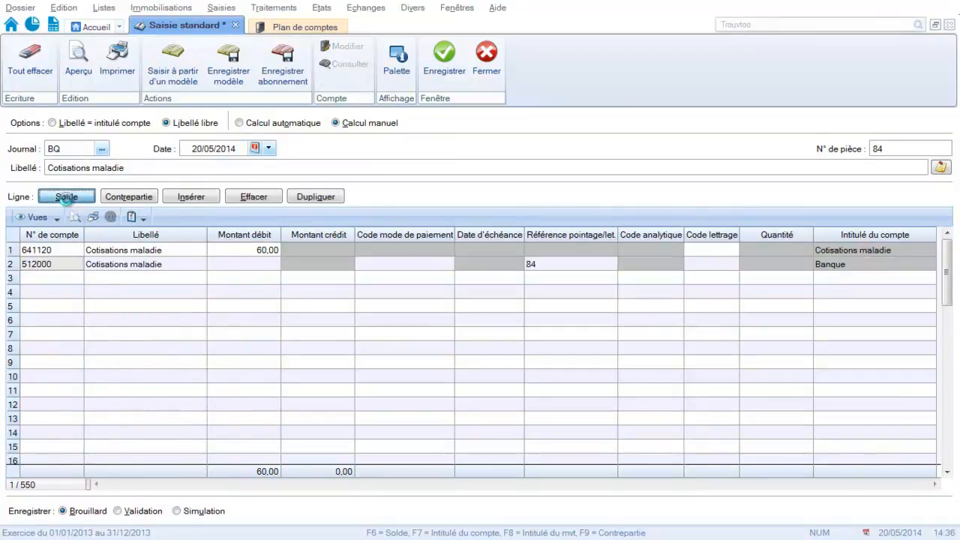
pyautogui.click(446, 67)
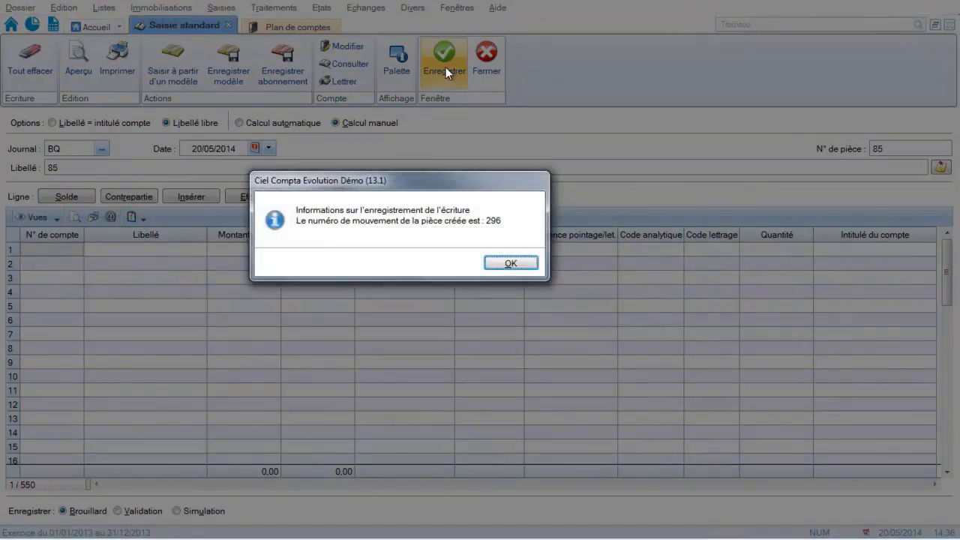
pyautogui.click(510, 263)
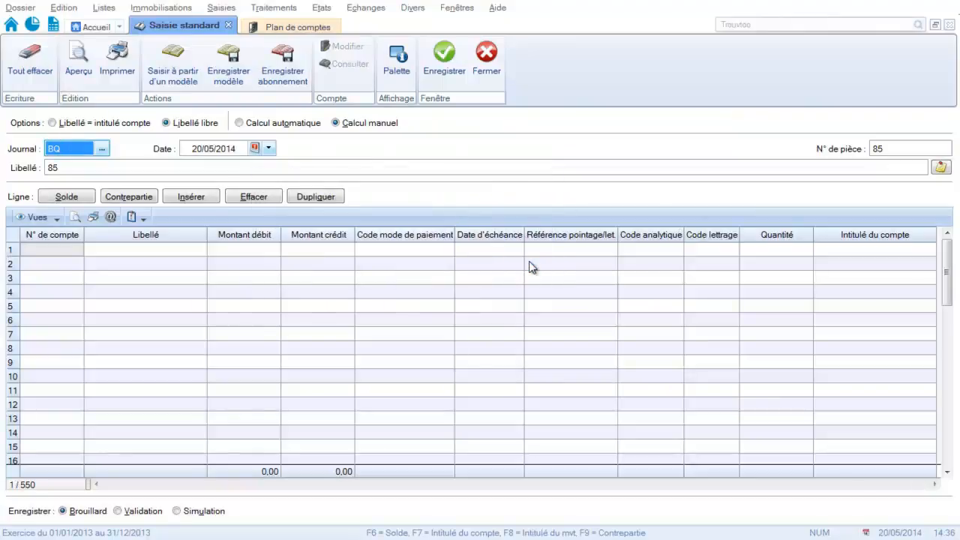